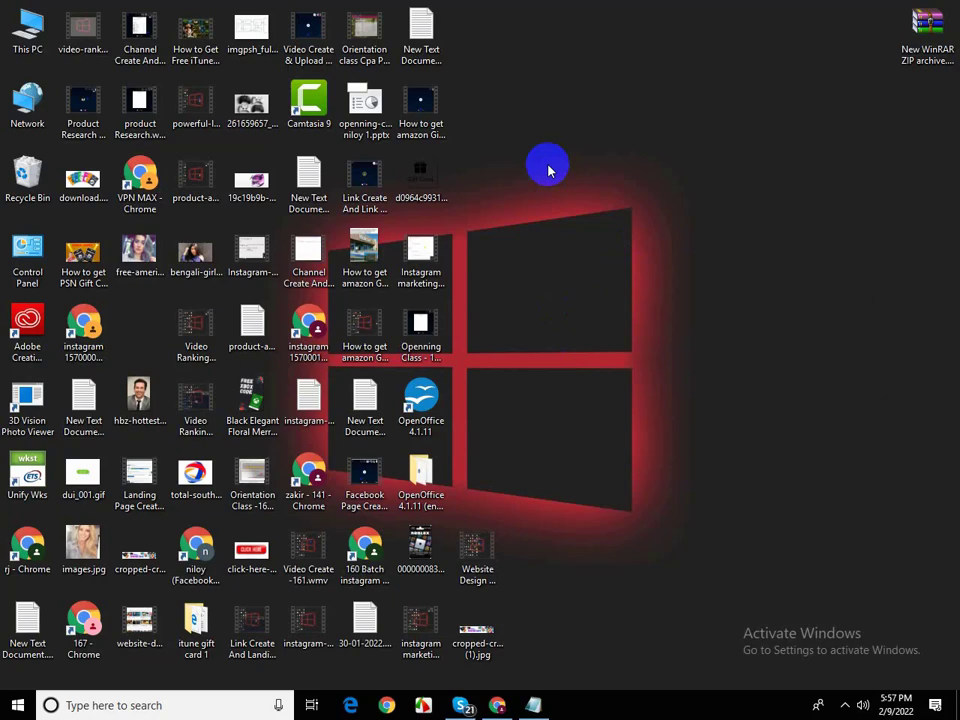
{"action": "right_click", "coordinate": [572, 122]}
{"action": "left_click", "coordinate": [613, 174]}
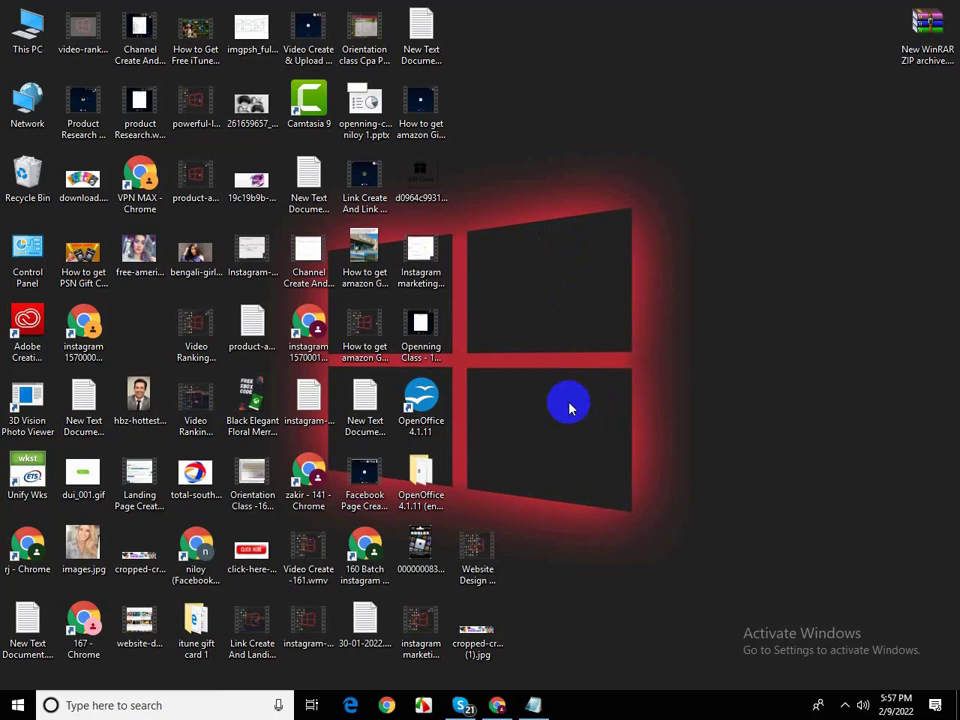
Switch to Chrome, go to the OGAds File Lockers page and start creating a new file locker
{"action": "left_click", "coordinate": [497, 705]}
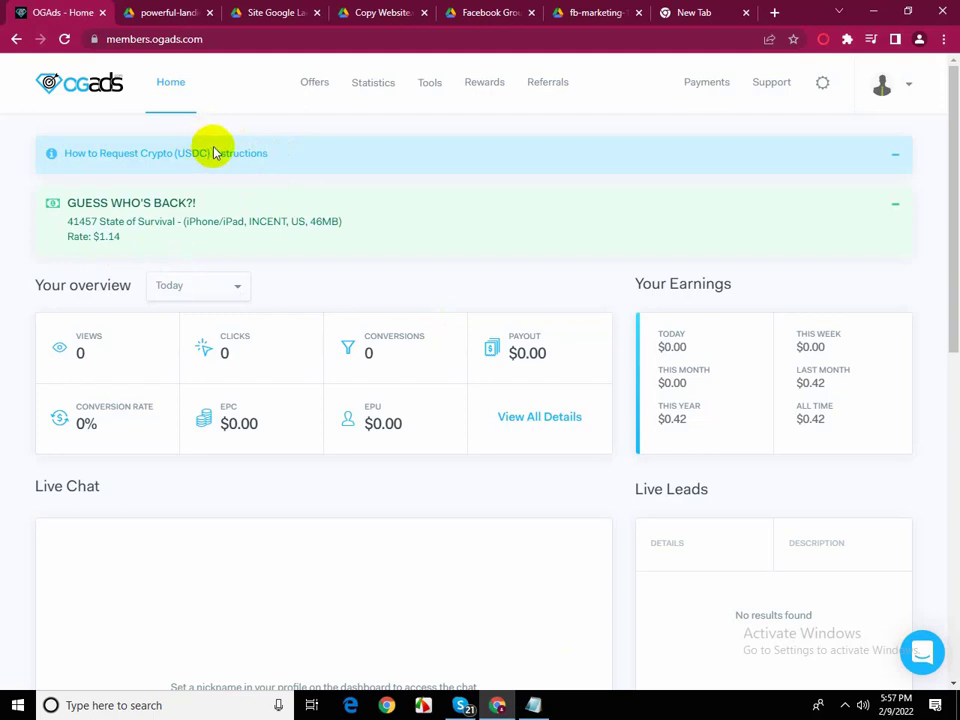
{"action": "mouse_move", "coordinate": [407, 127]}
{"action": "mouse_move", "coordinate": [425, 93]}
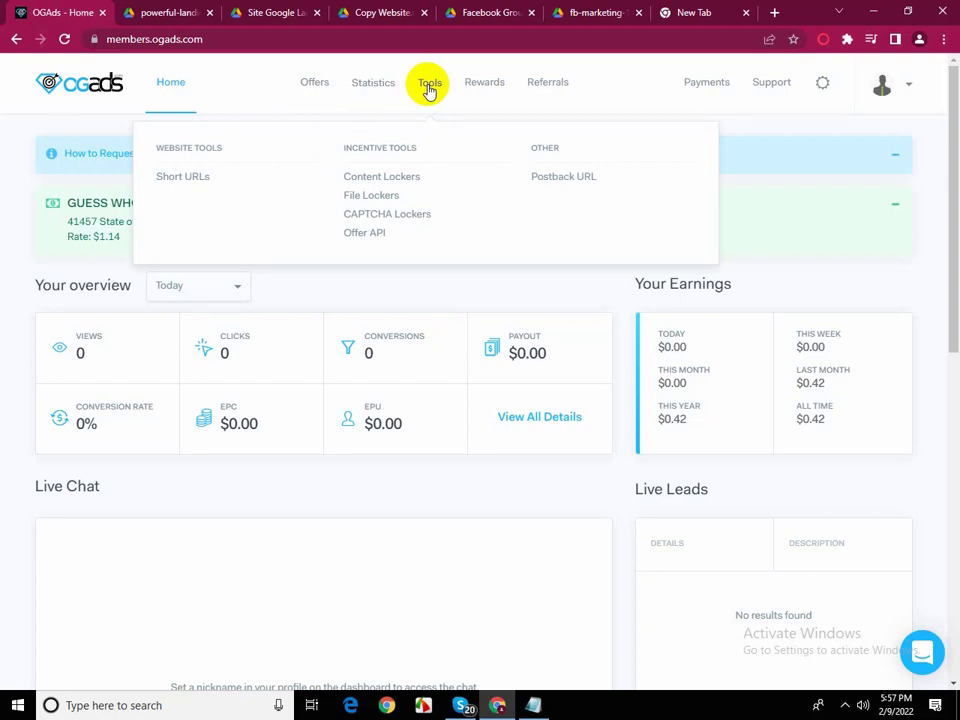
{"action": "left_click", "coordinate": [372, 204]}
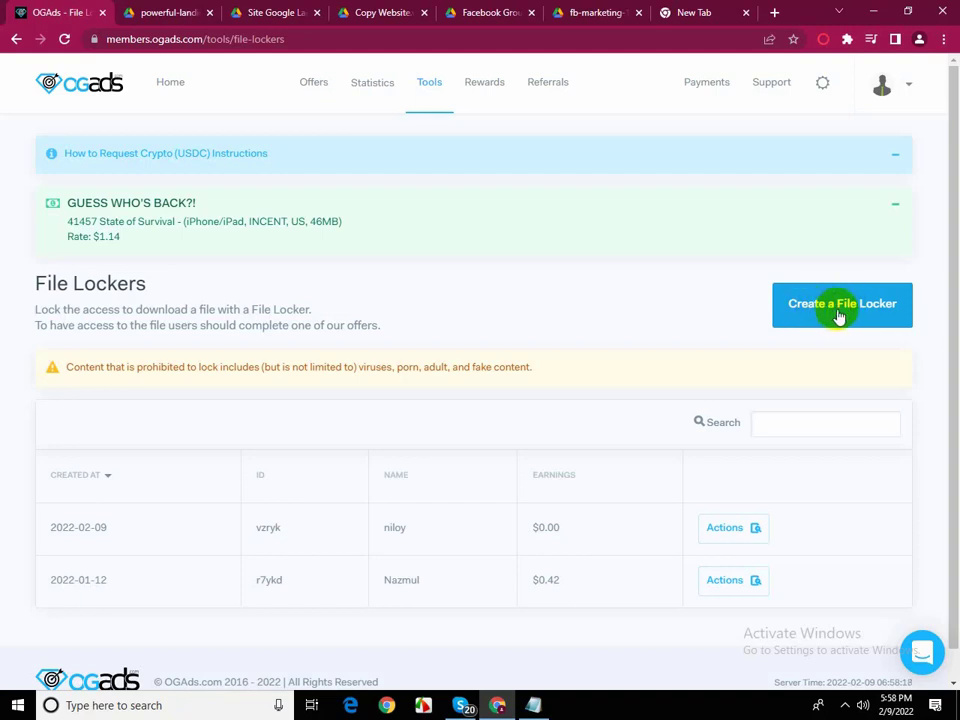
{"action": "left_click", "coordinate": [840, 316]}
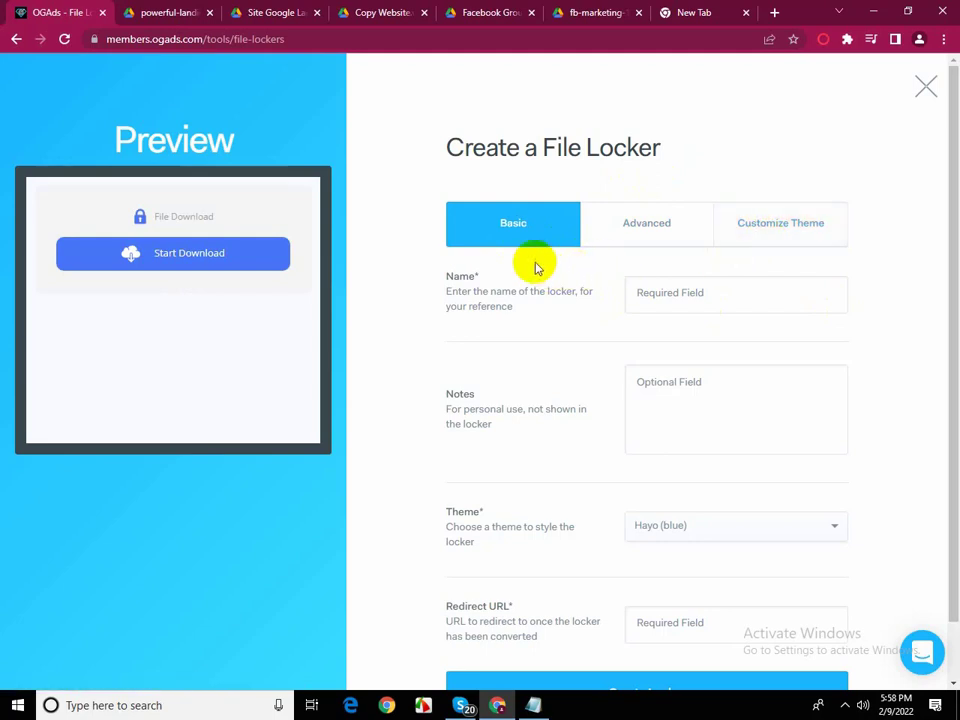
Enter the new locker's name and set its theme to Ungi (theme1)
{"action": "scroll", "coordinate": [525, 255], "scroll_direction": "down", "scroll_amount": 1}
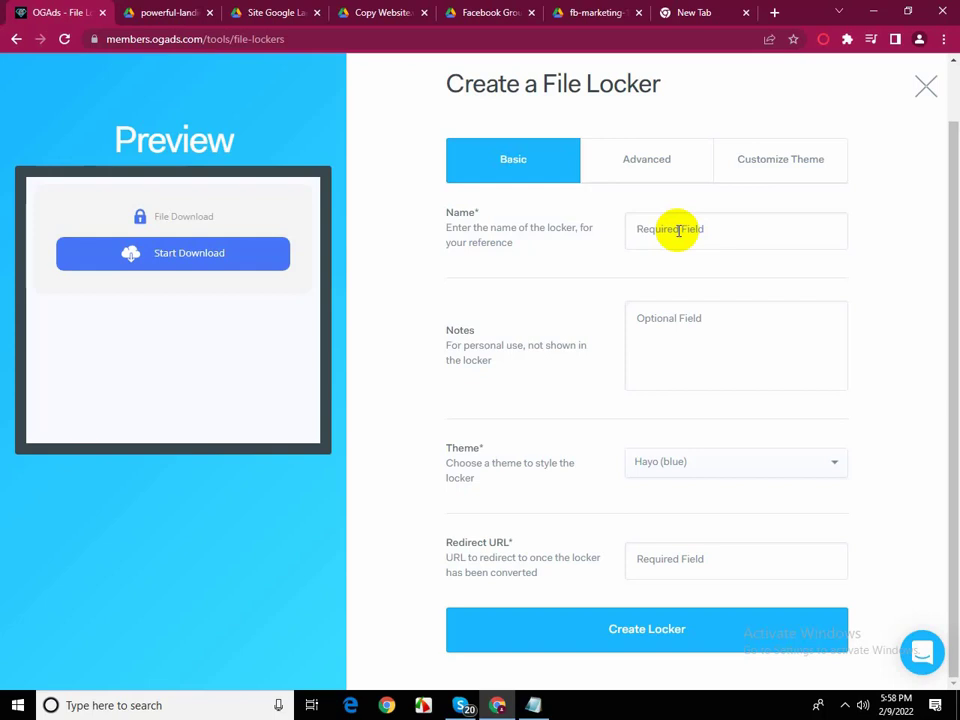
{"action": "type", "text": "sabujniloy"}
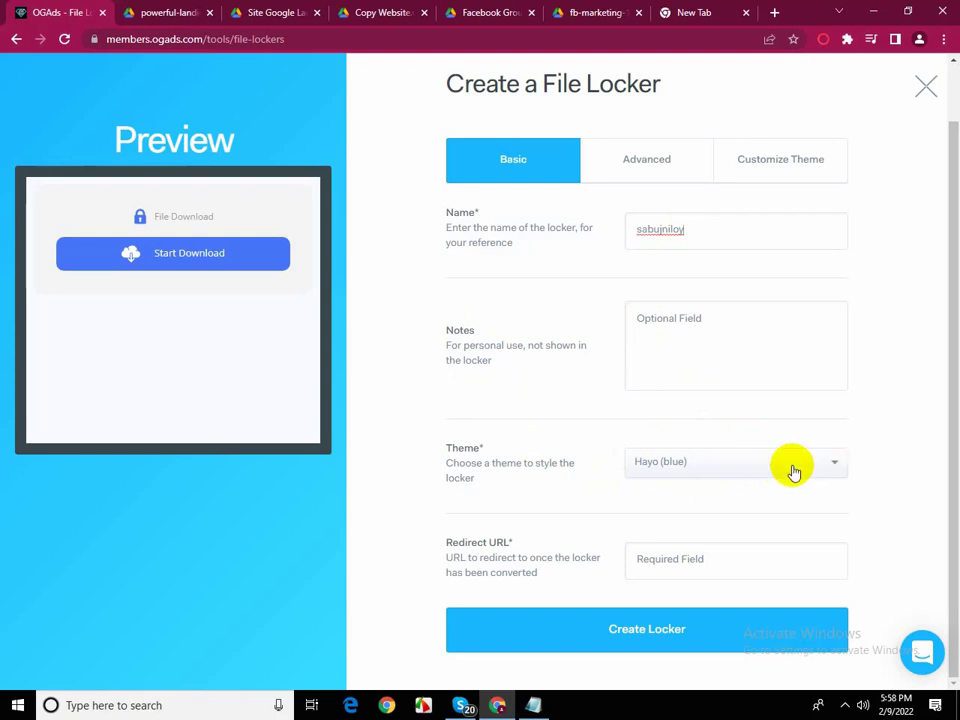
{"action": "left_click", "coordinate": [833, 466]}
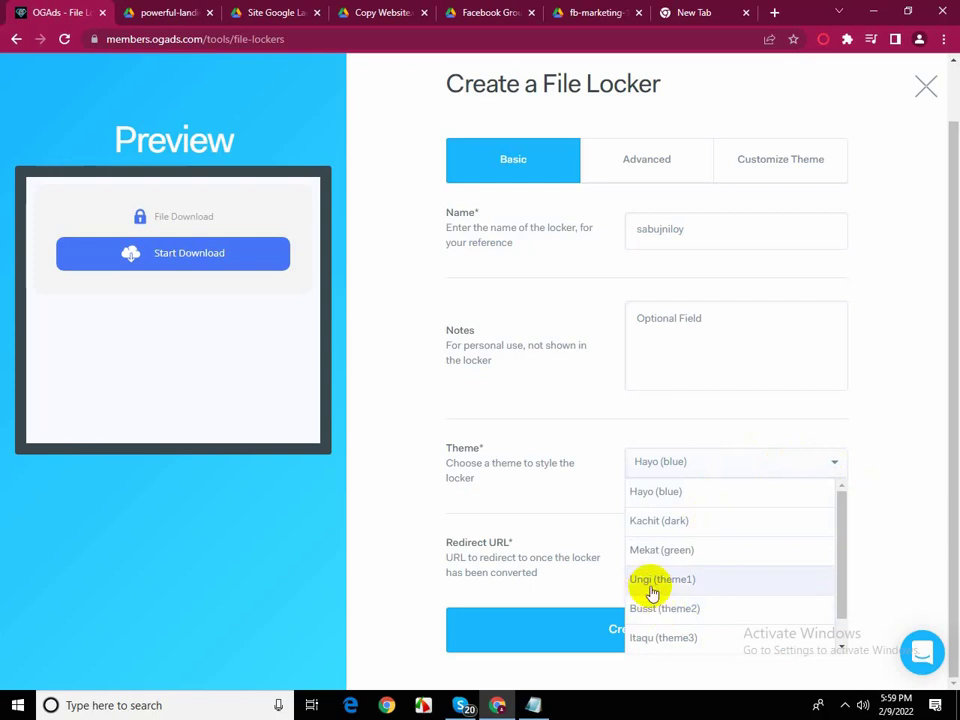
{"action": "left_click", "coordinate": [708, 579]}
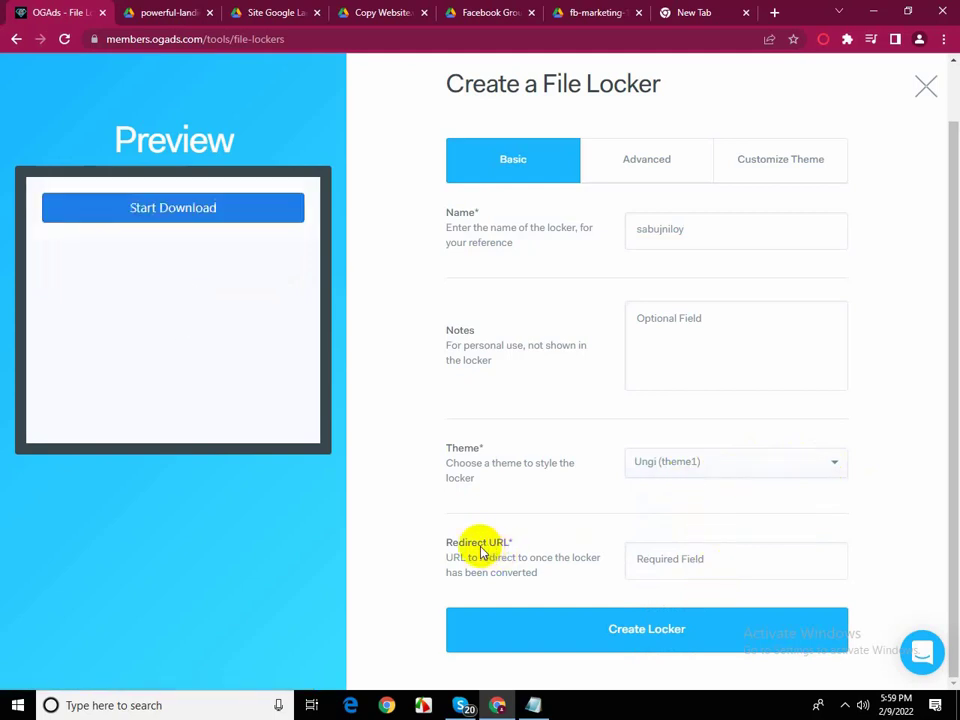
Copy the icodeget.com address from the other browser page and paste it as the locker's Redirect URL
{"action": "left_click", "coordinate": [685, 555]}
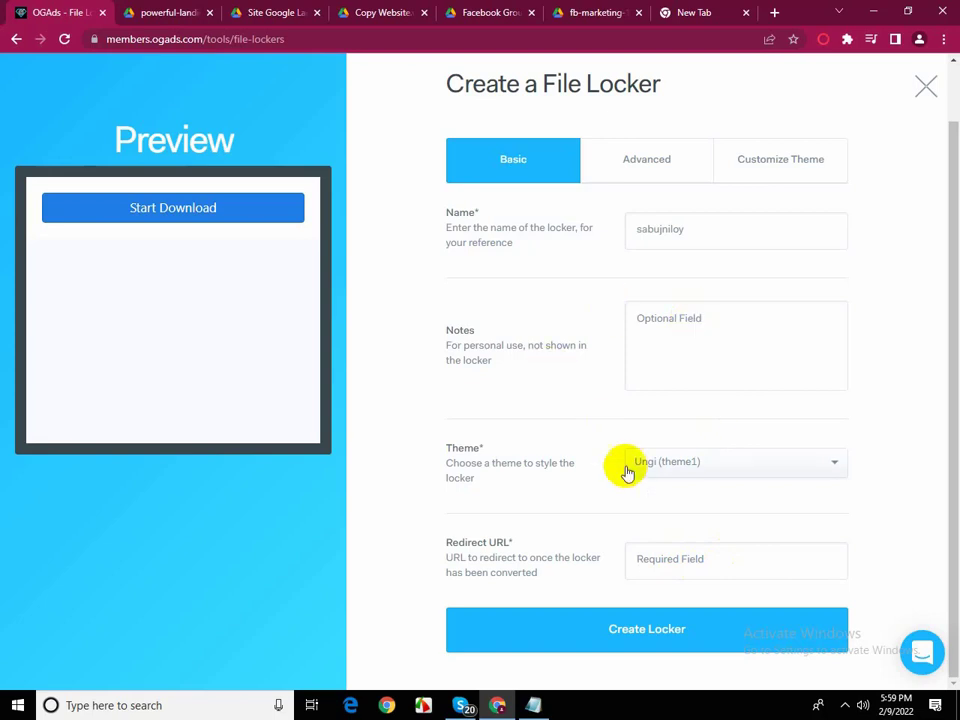
{"action": "left_click", "coordinate": [688, 12]}
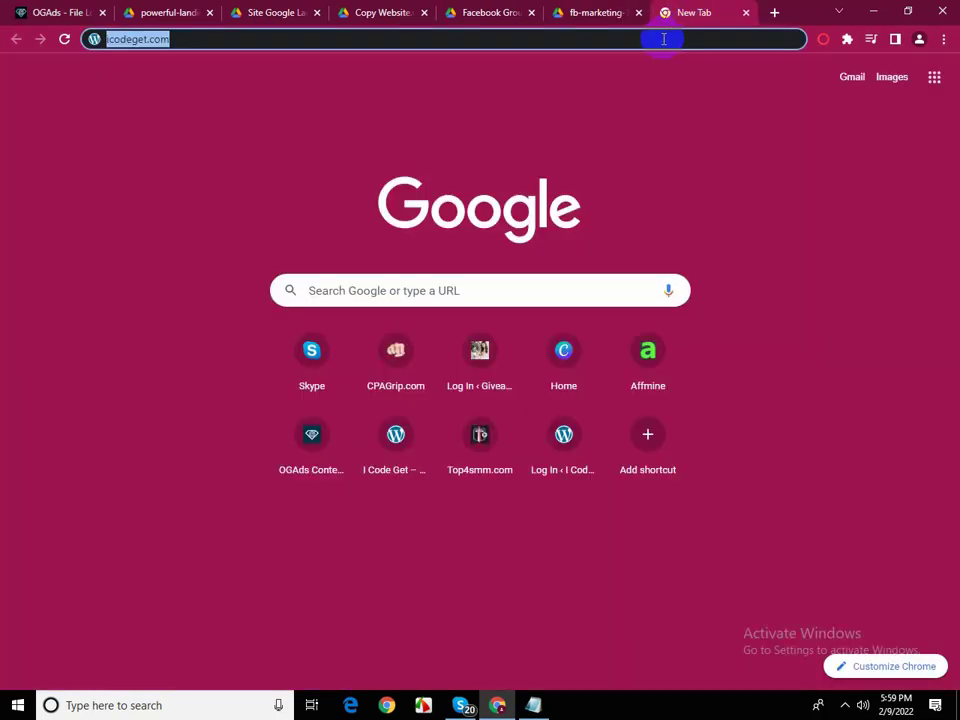
{"action": "left_click", "coordinate": [663, 39]}
{"action": "key", "text": "ctrl+shift+Left"}
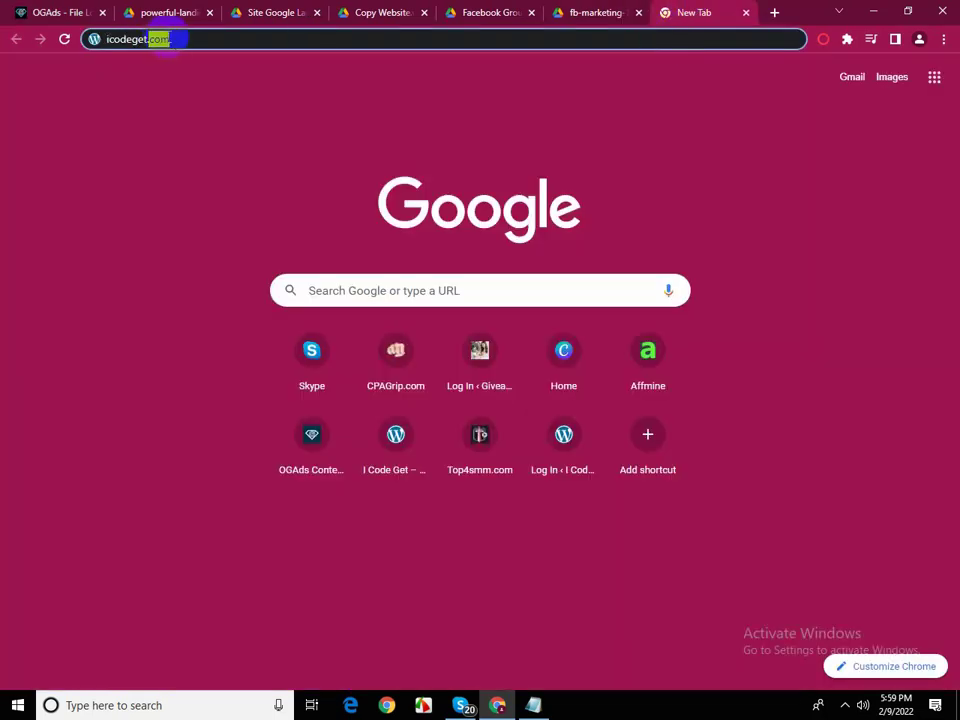
{"action": "key", "text": "ctrl+a"}
{"action": "key", "text": "ctrl+c"}
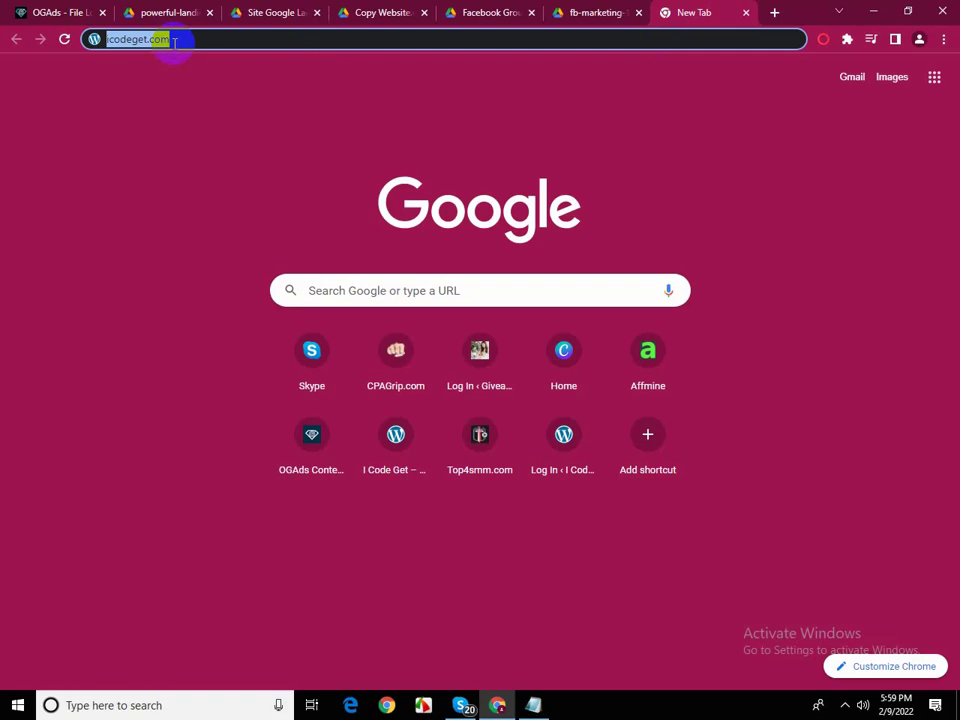
{"action": "left_click", "coordinate": [50, 12]}
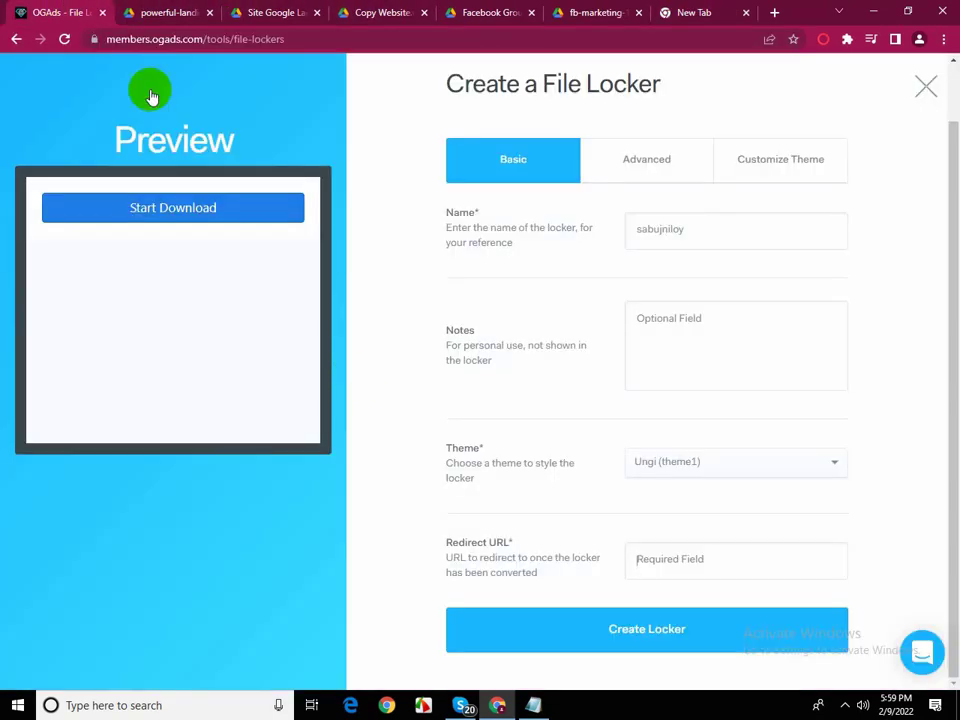
{"action": "left_click", "coordinate": [661, 562]}
{"action": "key", "text": "ctrl+v"}
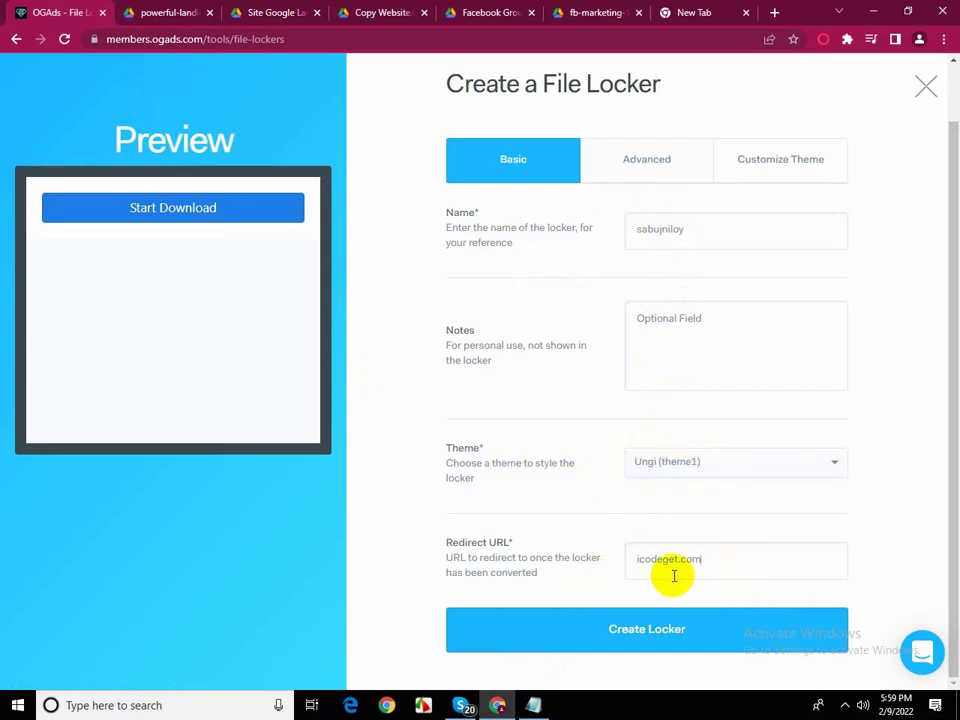
{"action": "left_click", "coordinate": [720, 566]}
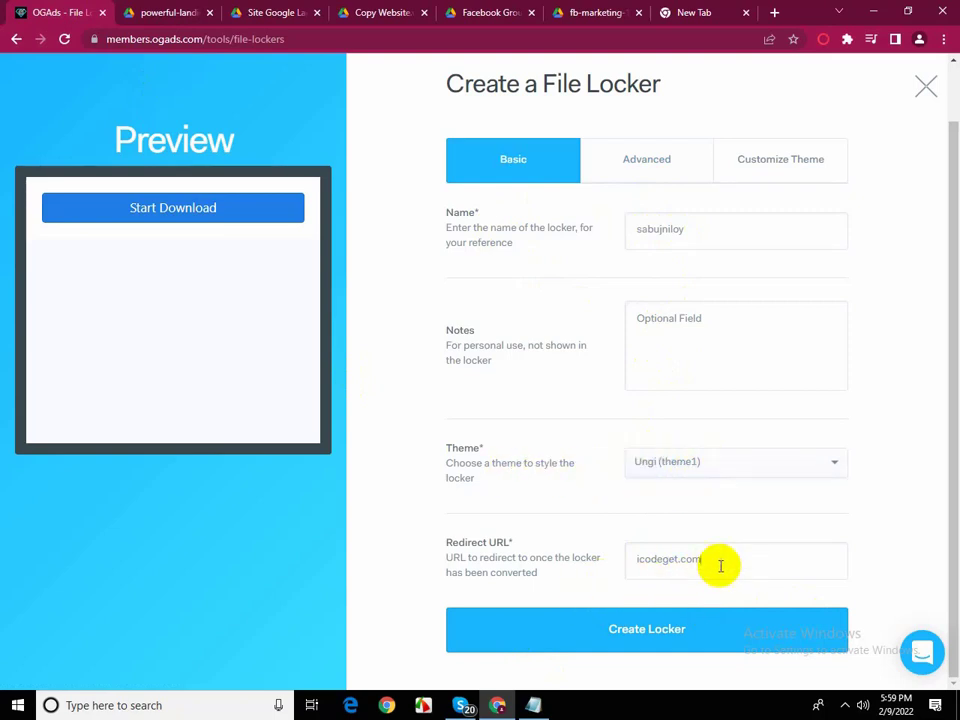
Set the advanced Offer Type Sort to "CPI, CPA and PIN Submits prioritized equally" and Conversions Required to Two
{"action": "left_click", "coordinate": [643, 166]}
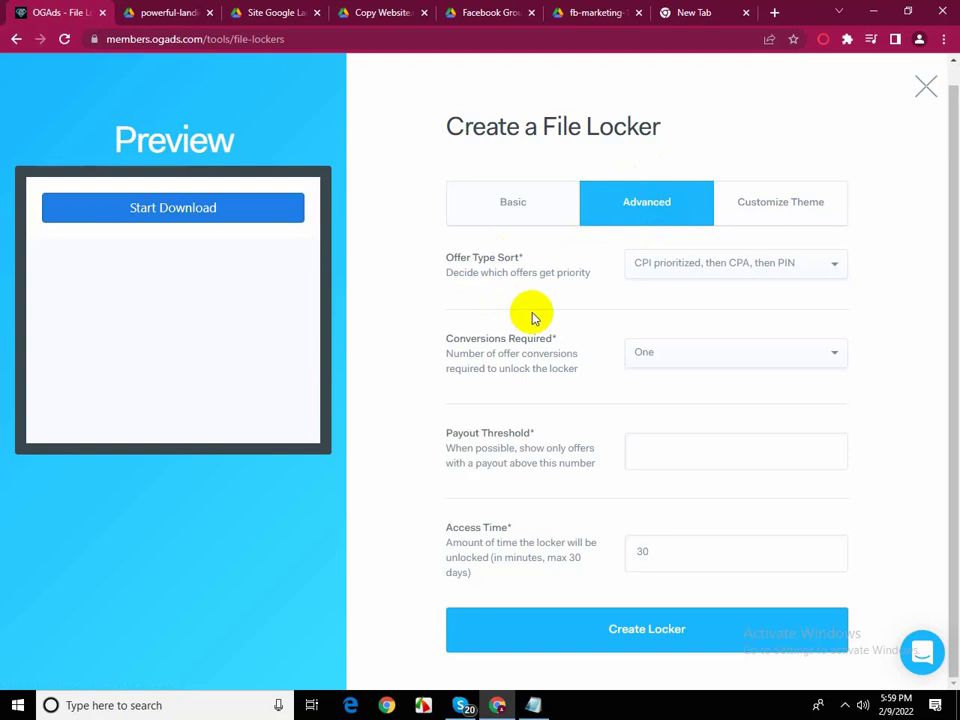
{"action": "left_click", "coordinate": [835, 268]}
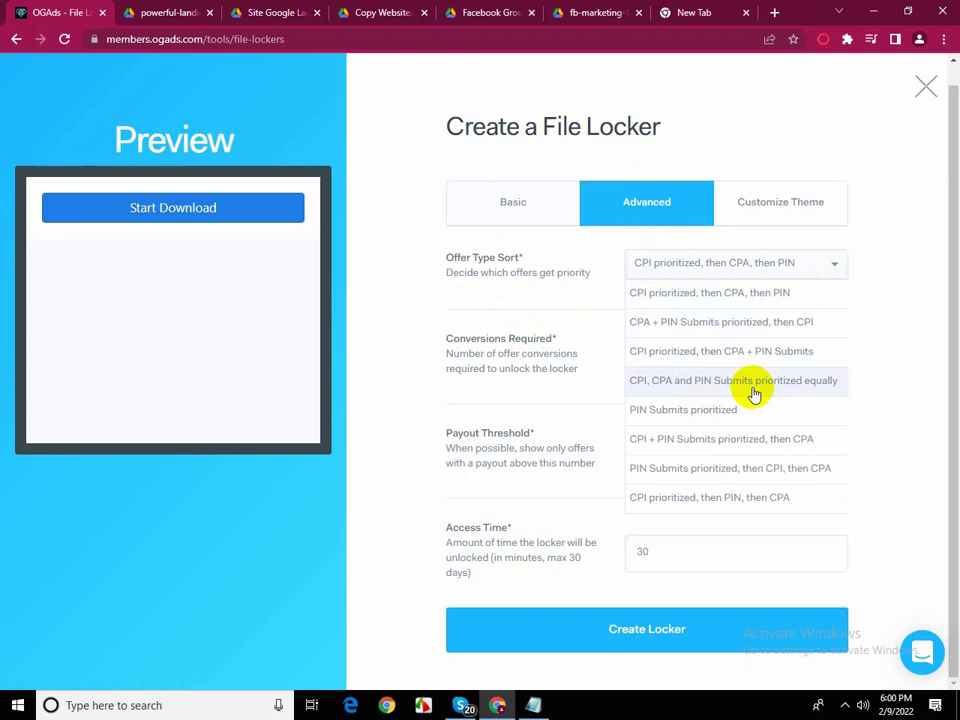
{"action": "left_click", "coordinate": [789, 381]}
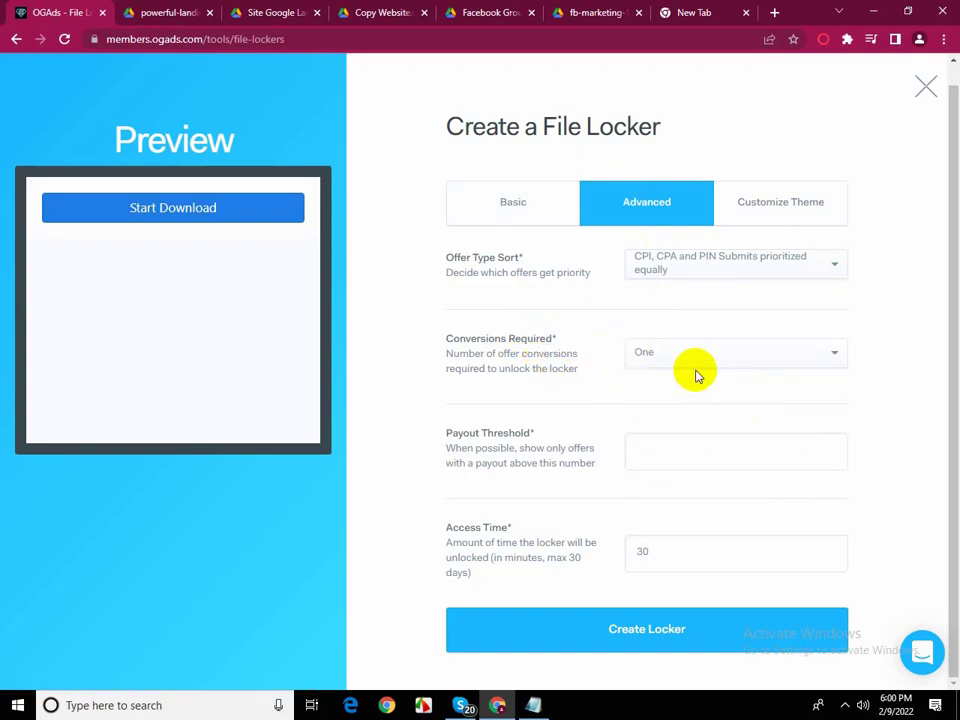
{"action": "left_click", "coordinate": [816, 356]}
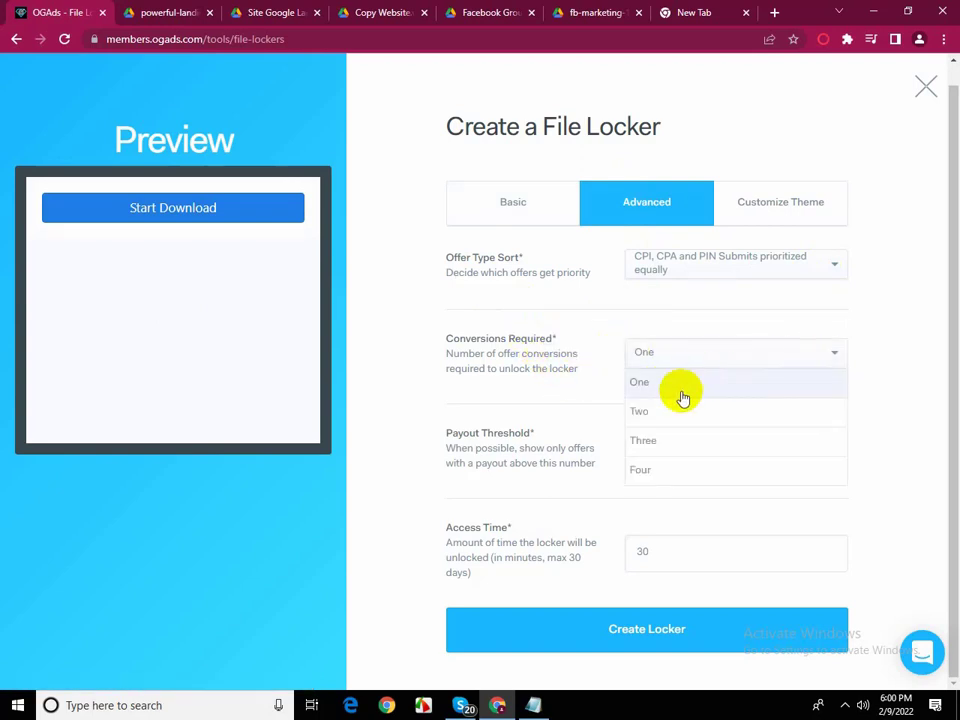
{"action": "left_click", "coordinate": [673, 411]}
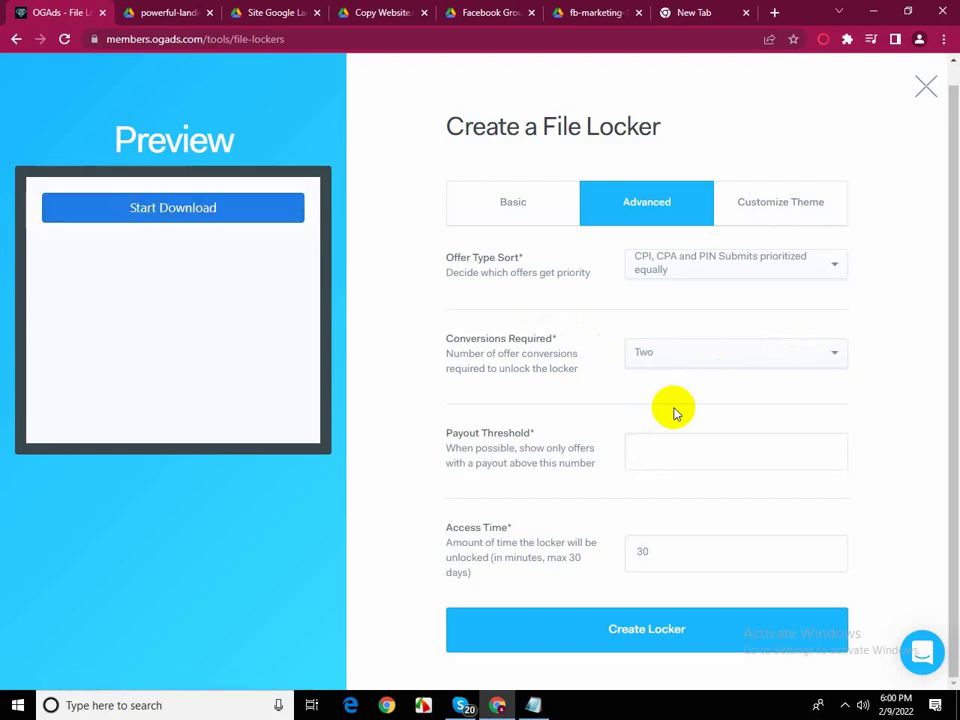
Set the locker's Payout Threshold to 0.50 and its Access Time to 500 minutes
{"action": "left_click", "coordinate": [749, 455]}
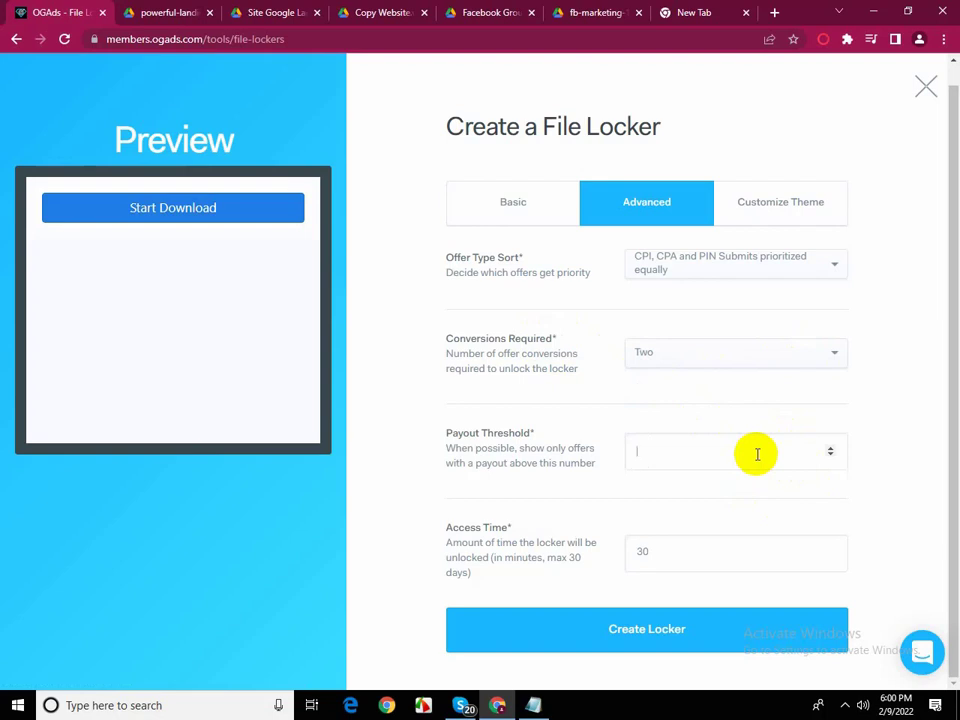
{"action": "type", "text": "0.50"}
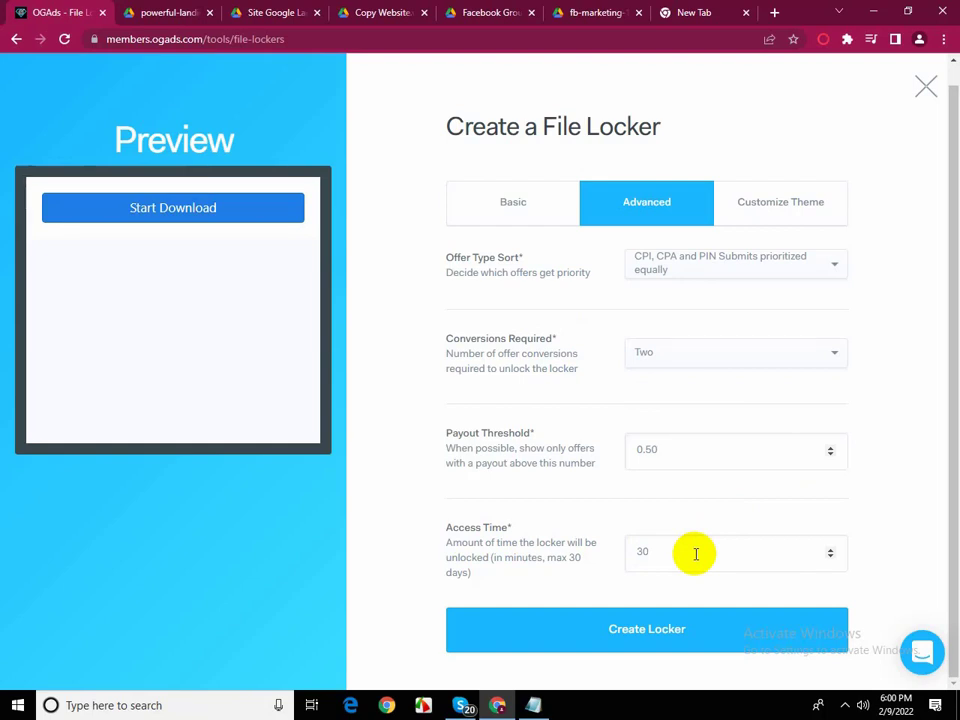
{"action": "left_click", "coordinate": [665, 560]}
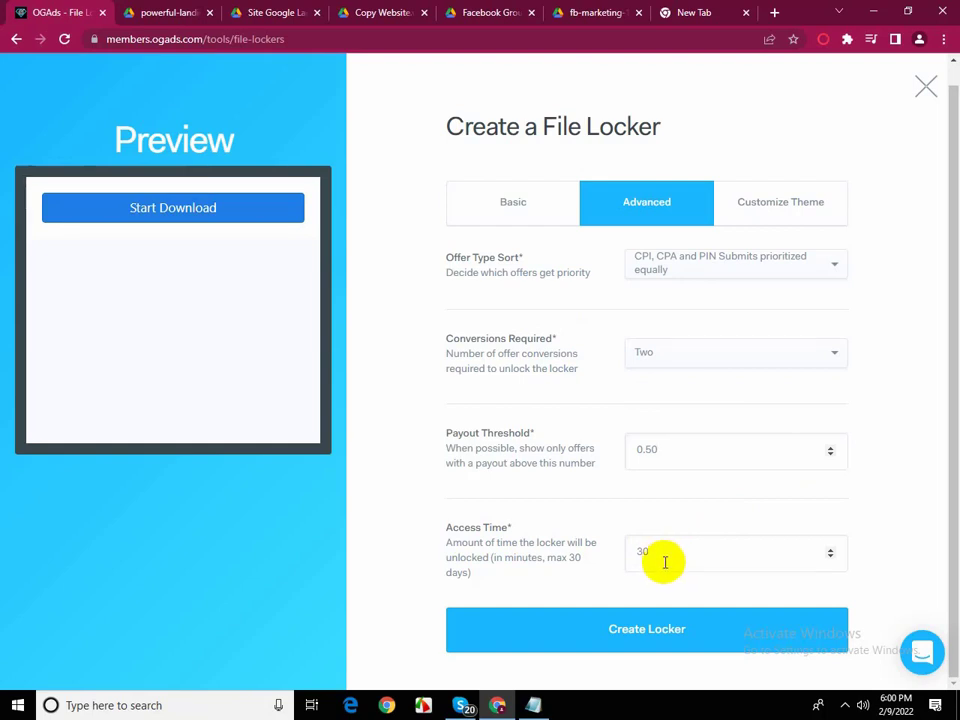
{"action": "key", "text": "BackSpace"}
{"action": "key", "text": "BackSpace"}
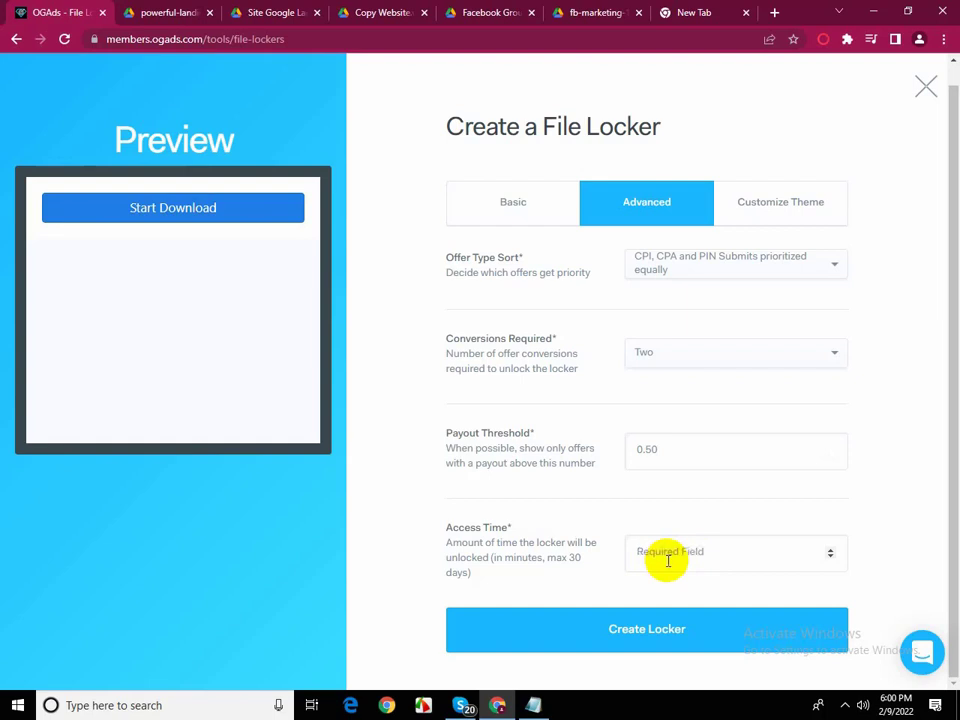
{"action": "type", "text": "500"}
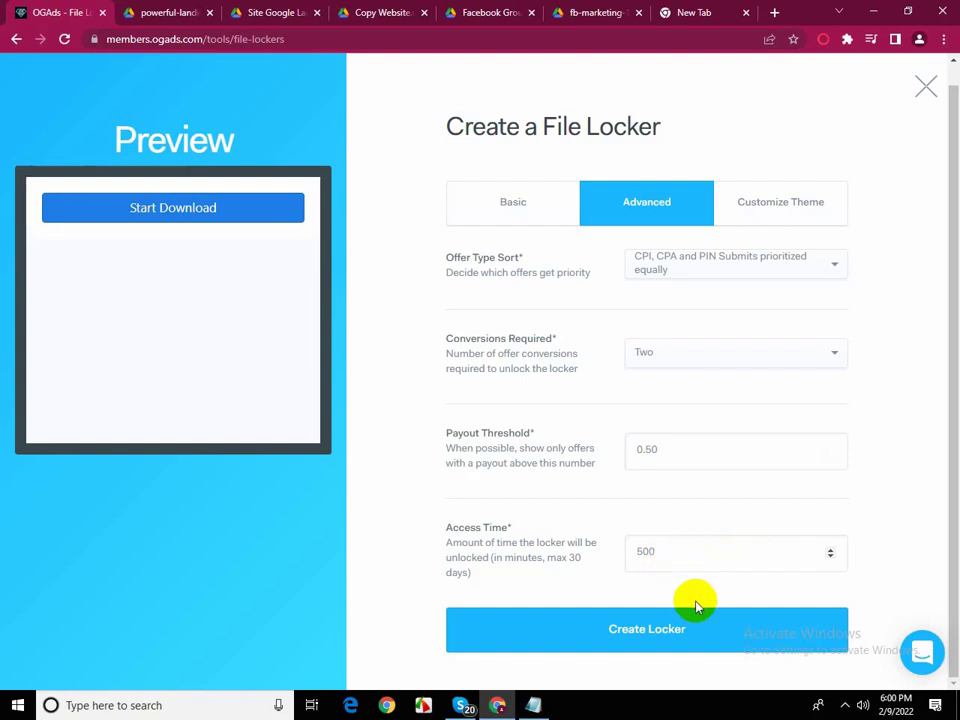
Change the title in the locker's theme customization to "Verify"
{"action": "left_click", "coordinate": [764, 212]}
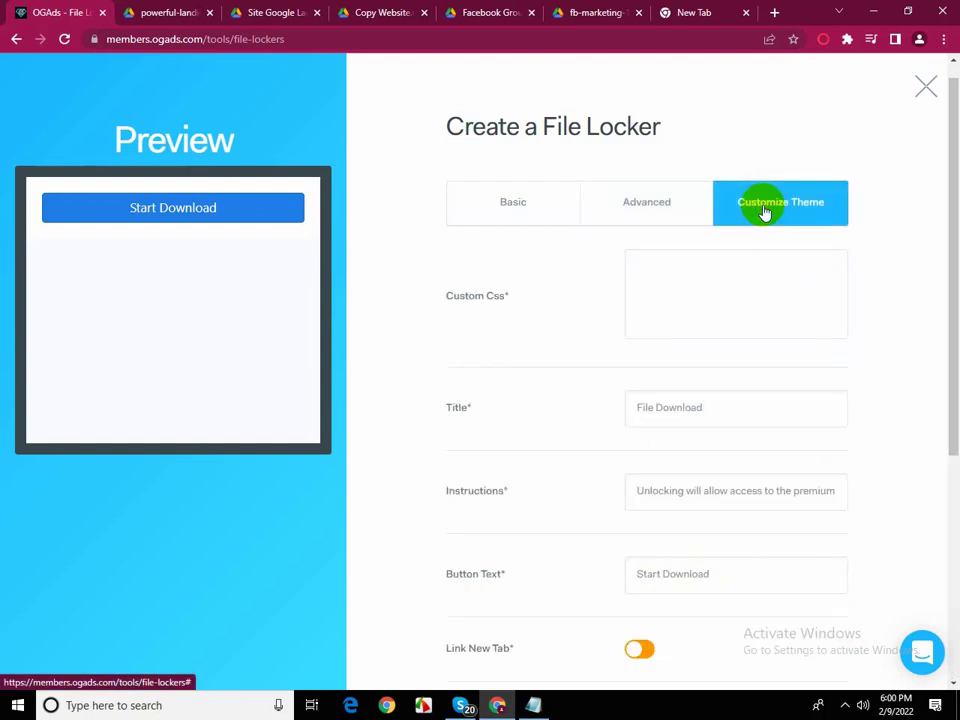
{"action": "scroll", "coordinate": [685, 372], "scroll_direction": "down", "scroll_amount": 3}
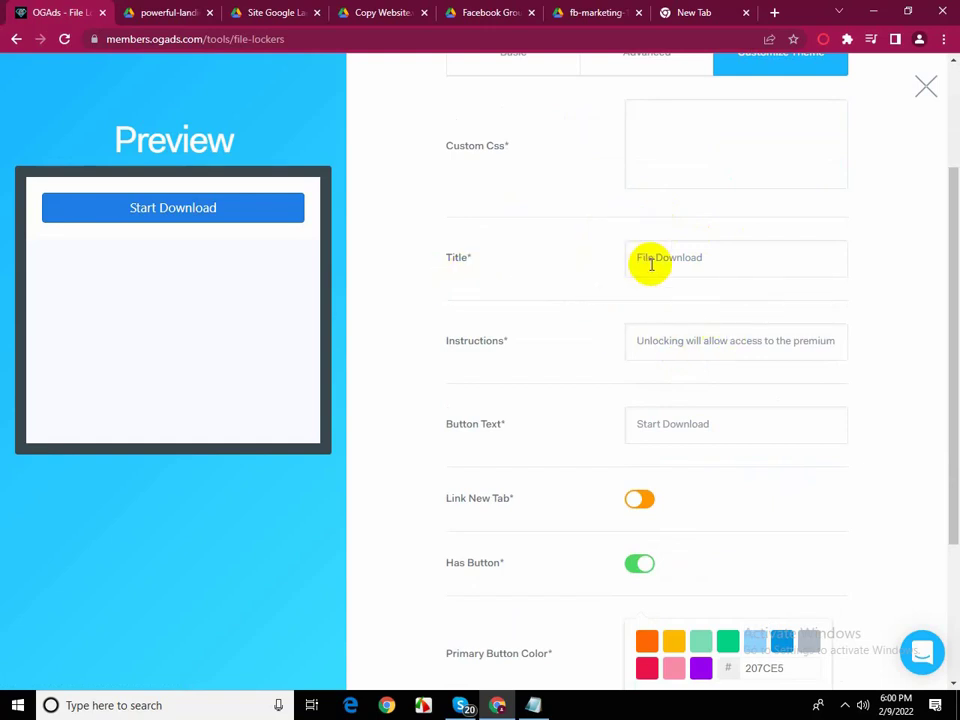
{"action": "left_click", "coordinate": [714, 263]}
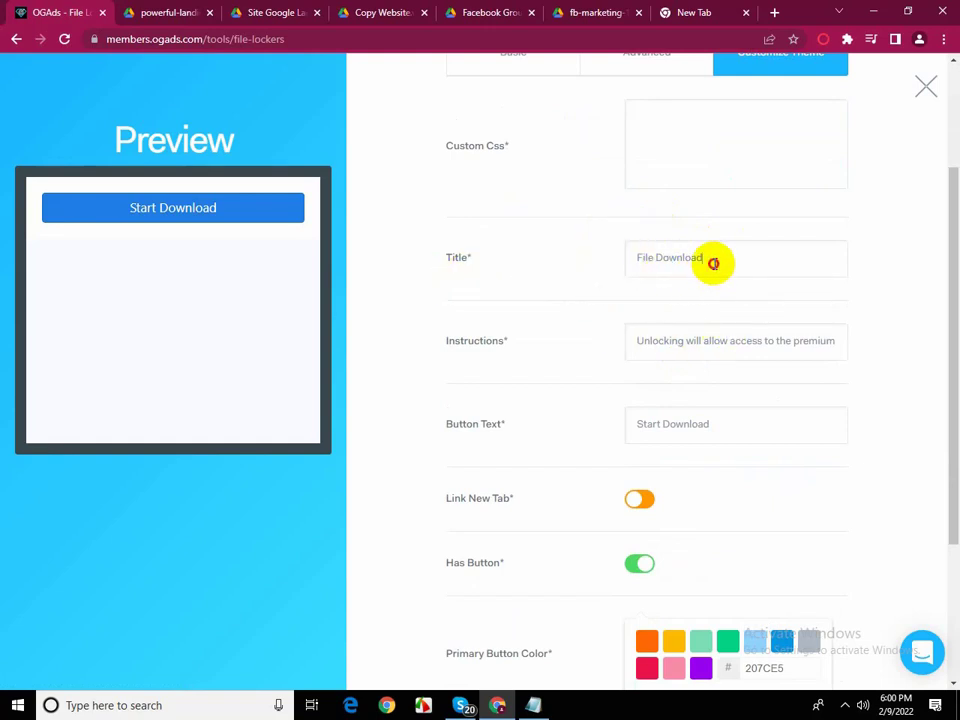
{"action": "left_click_drag", "start_coordinate": [714, 263], "coordinate": [615, 289]}
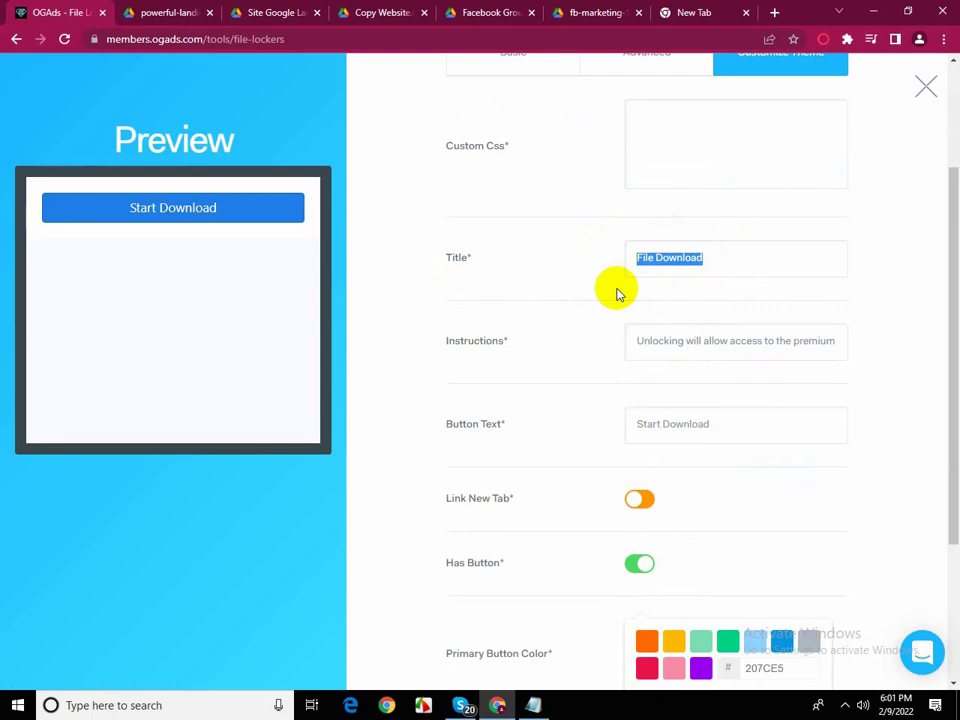
{"action": "key", "text": "BackSpace"}
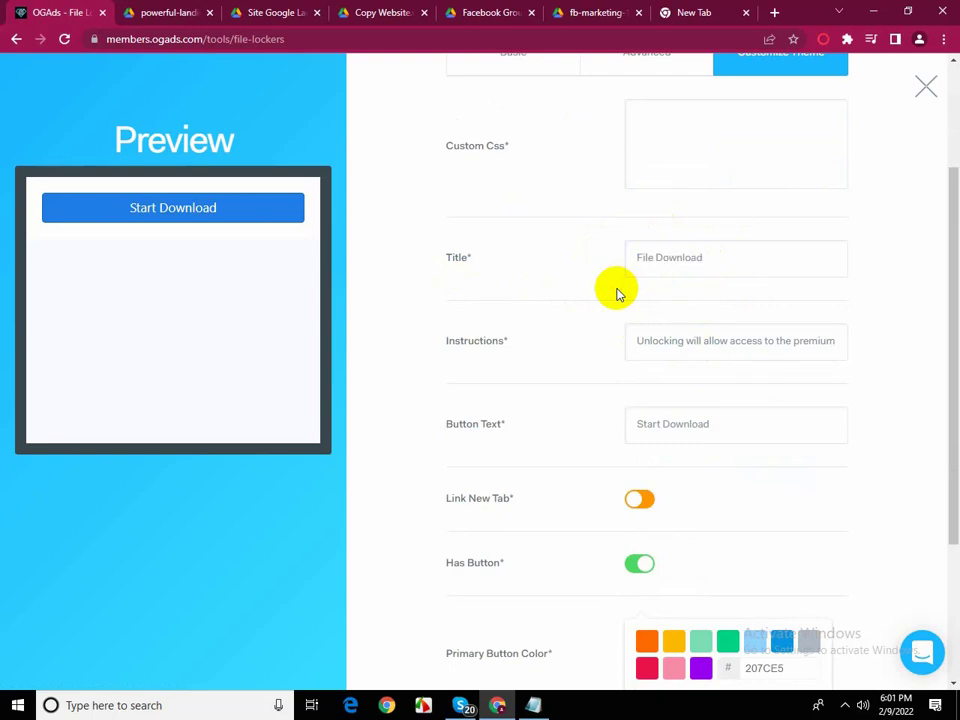
{"action": "type", "text": "Verify"}
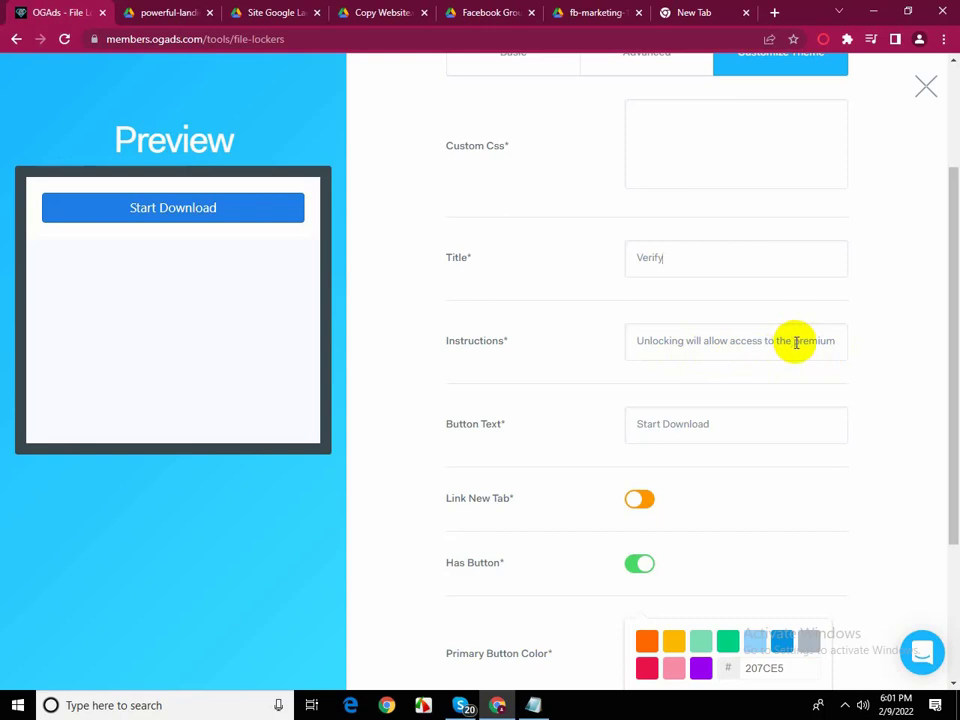
Replace "premium content" in the locker's Instructions so they read "Unlocking will allow access to the full code."
{"action": "left_click_drag", "start_coordinate": [795, 341], "coordinate": [835, 347]}
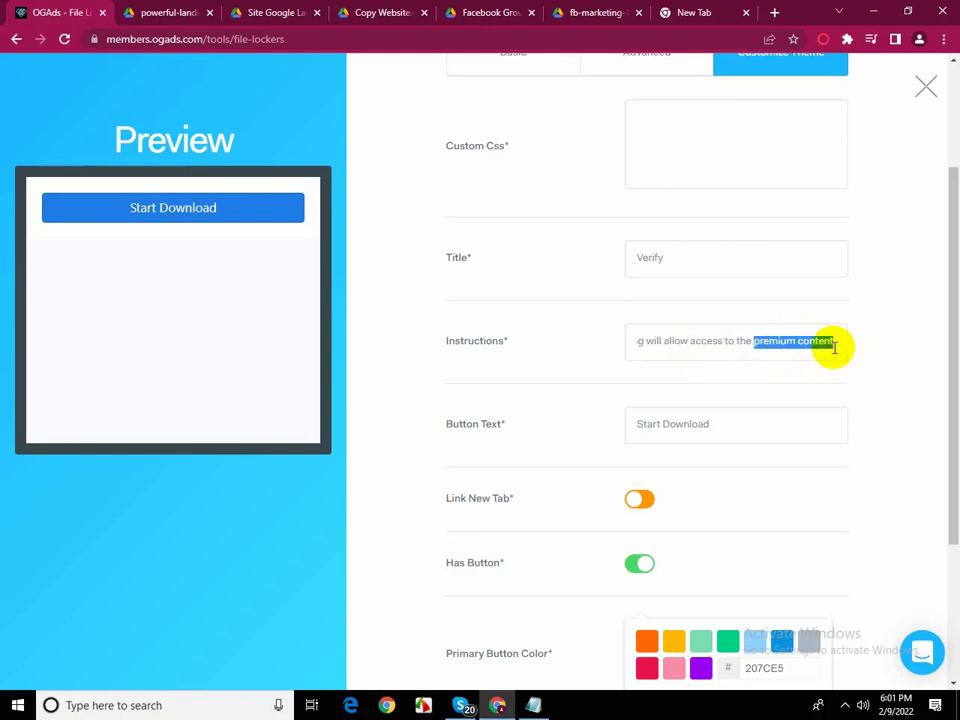
{"action": "key", "text": "BackSpace"}
{"action": "type", "text": "f"}
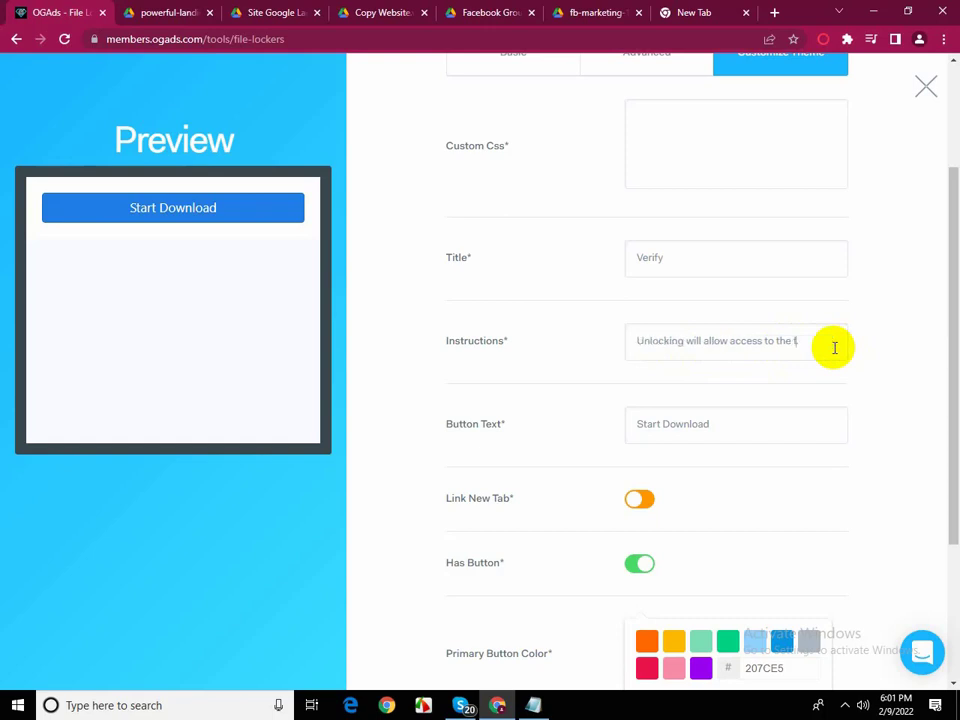
{"action": "type", "text": "ull code."}
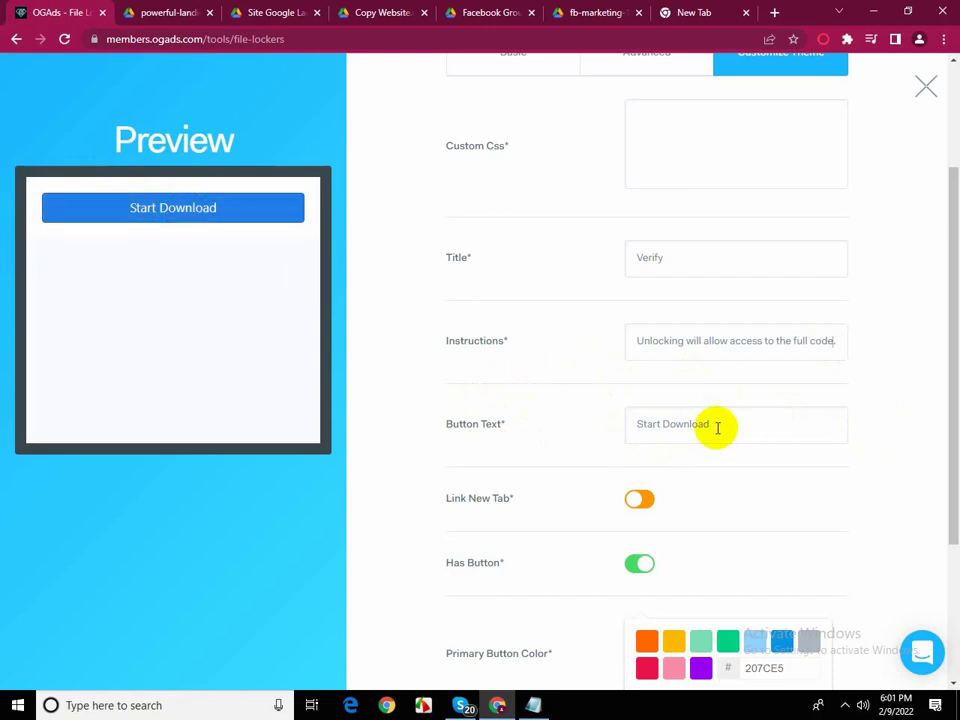
Replace the locker's Button Text in the theme customization with "Verify"
{"action": "left_click_drag", "start_coordinate": [716, 427], "coordinate": [623, 432]}
{"action": "key", "text": "BackSpace"}
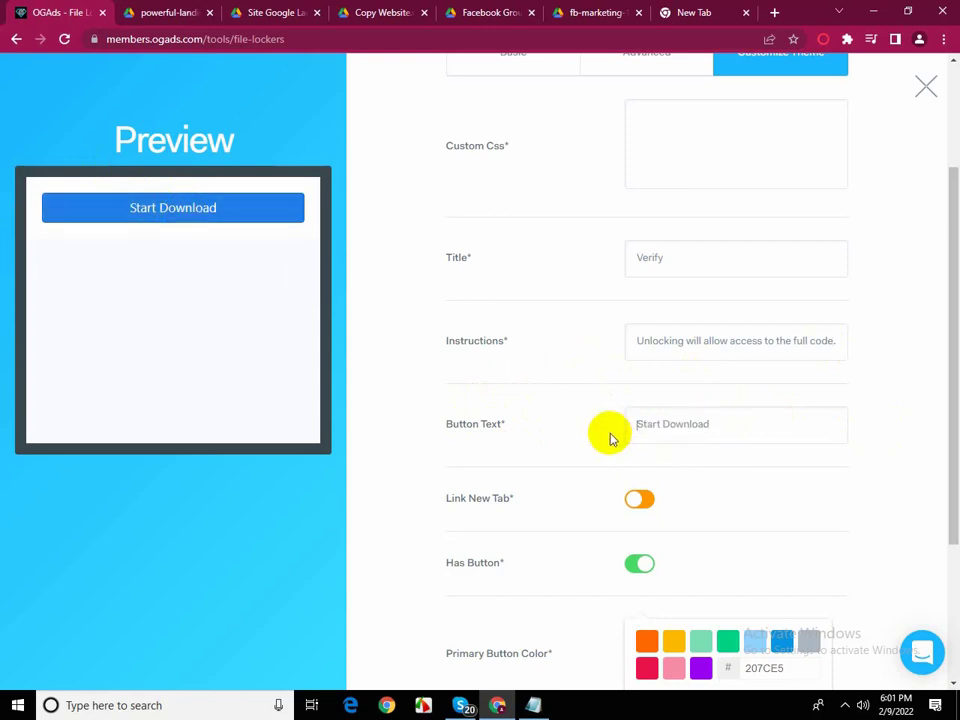
{"action": "type", "text": "Verify"}
Try to create the file locker with the customized theme settings
{"action": "scroll", "coordinate": [631, 454], "scroll_direction": "down", "scroll_amount": 1}
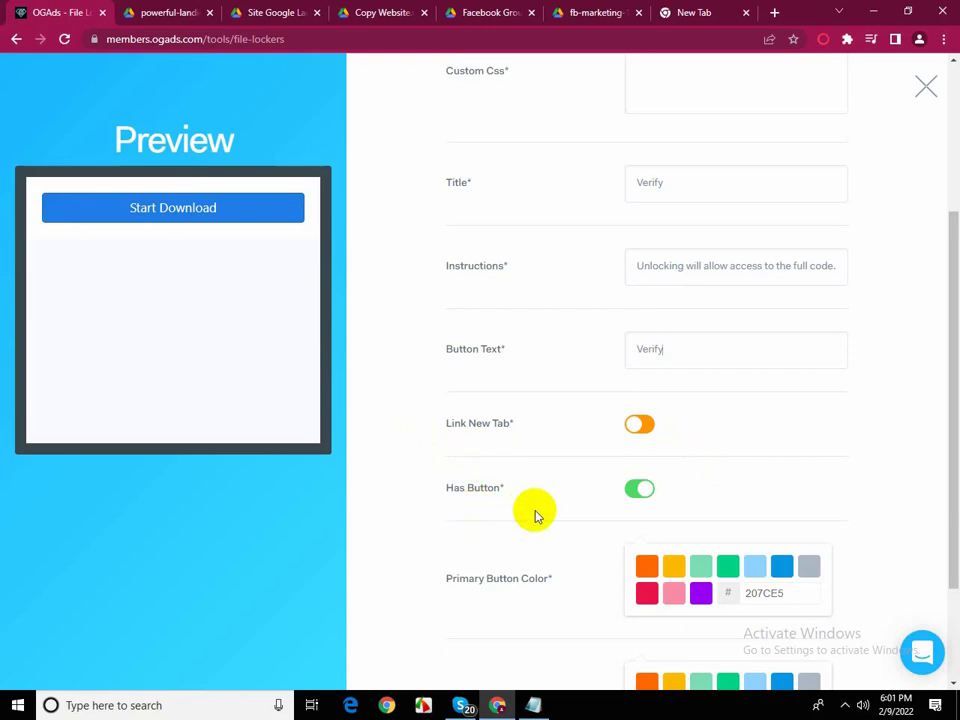
{"action": "scroll", "coordinate": [534, 512], "scroll_direction": "down", "scroll_amount": 1}
{"action": "scroll", "coordinate": [490, 516], "scroll_direction": "down", "scroll_amount": 1}
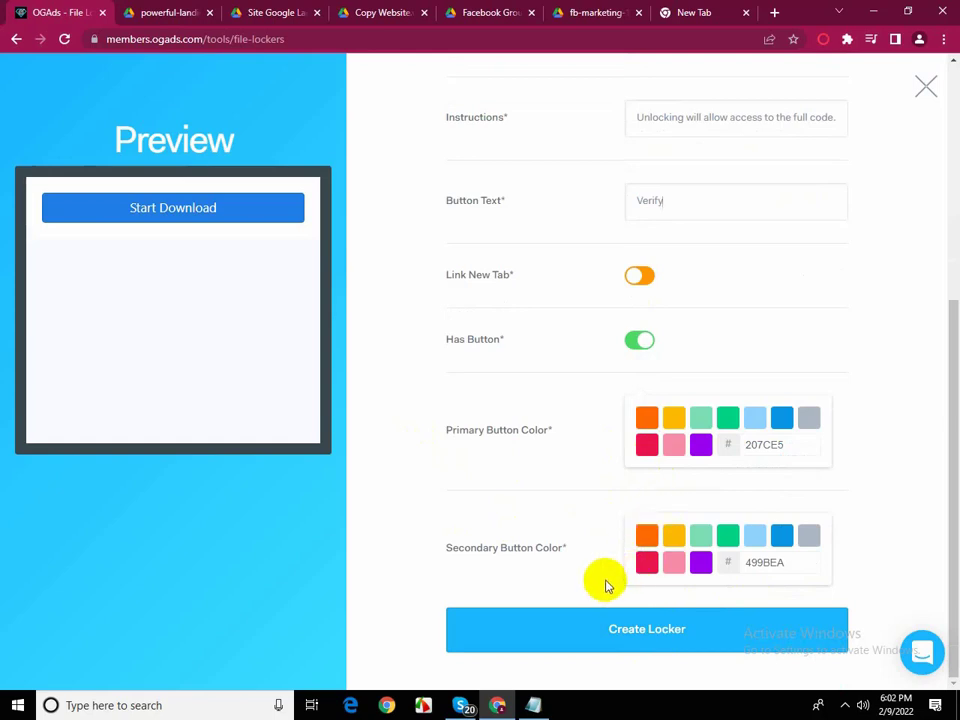
{"action": "left_click", "coordinate": [677, 628]}
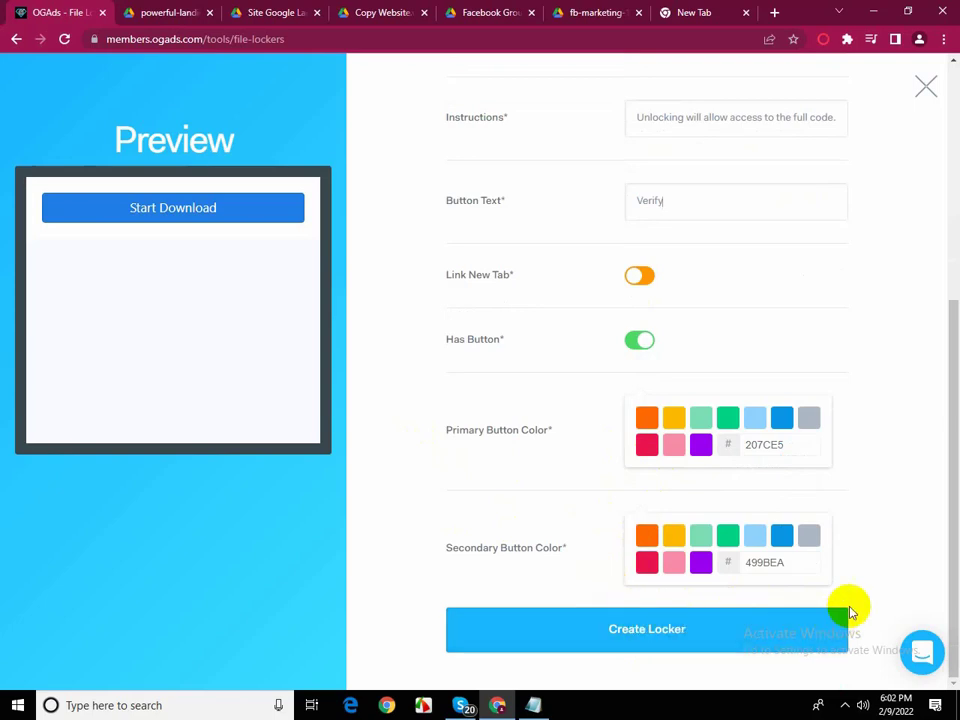
{"action": "left_click", "coordinate": [617, 622]}
{"action": "left_click", "coordinate": [645, 634]}
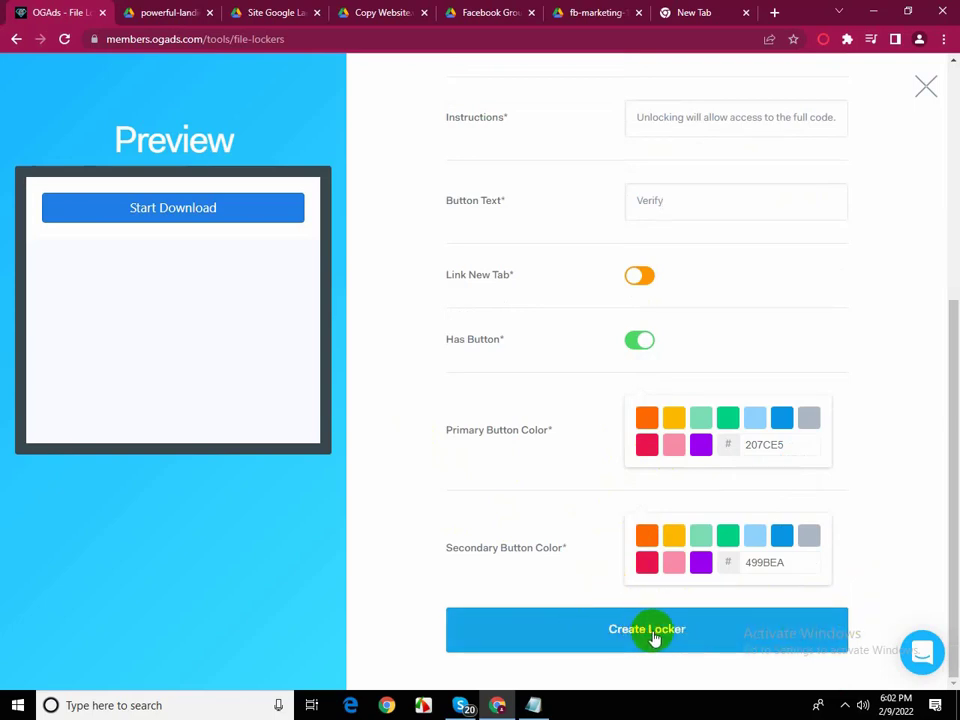
{"action": "left_click", "coordinate": [653, 635]}
{"action": "left_click", "coordinate": [654, 635]}
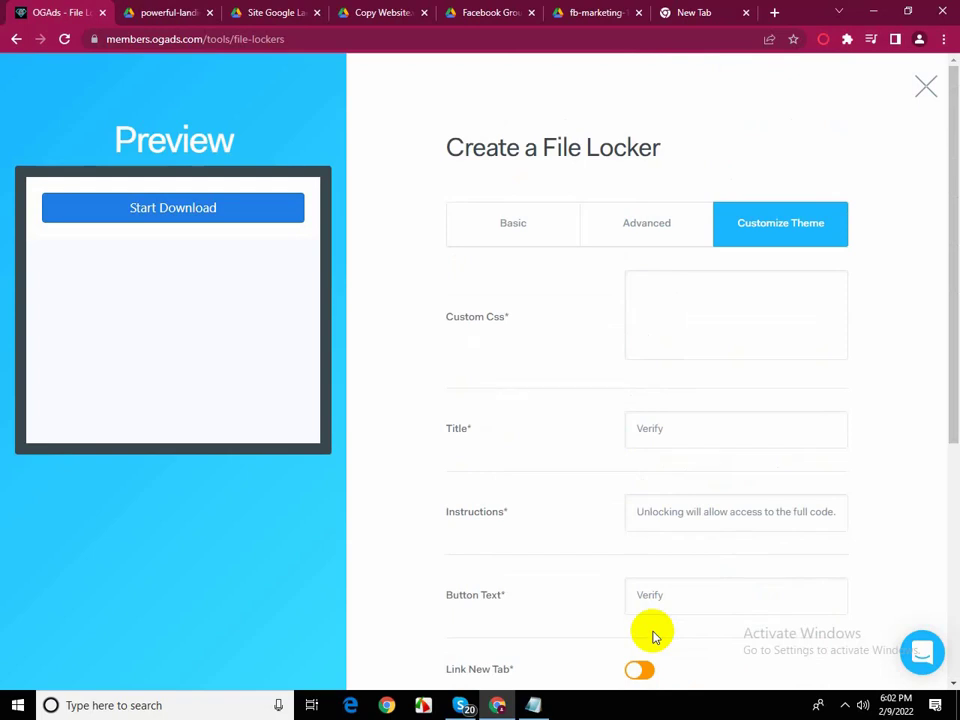
{"action": "scroll", "coordinate": [663, 630], "scroll_direction": "down", "scroll_amount": 4}
{"action": "left_click", "coordinate": [664, 628]}
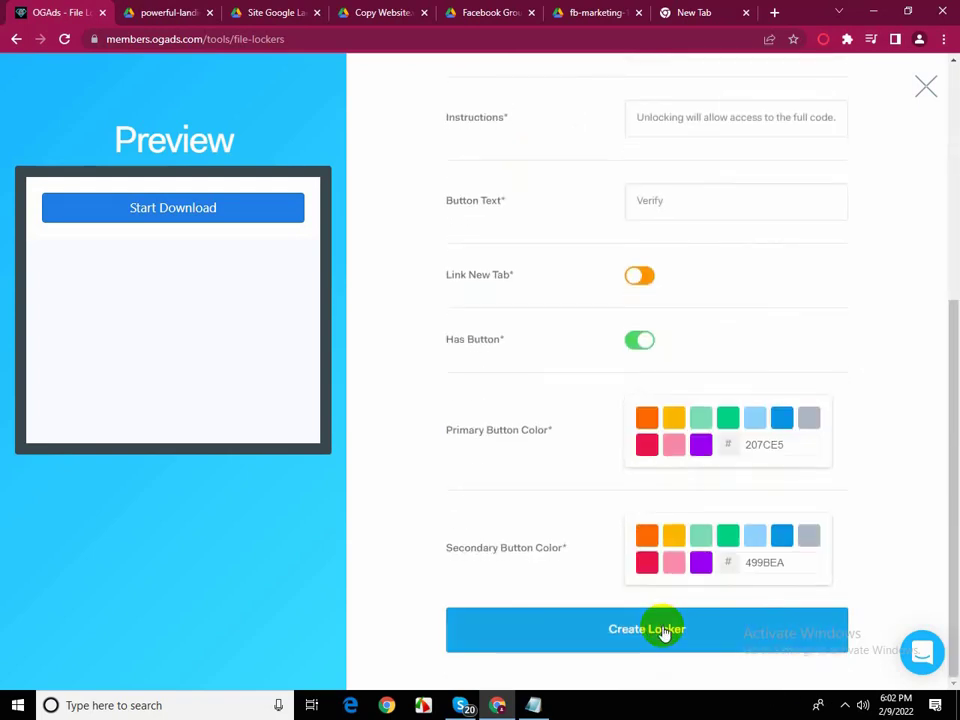
Clear the Redirect URL in the file locker's Basic settings
{"action": "left_click", "coordinate": [545, 226]}
{"action": "scroll", "coordinate": [596, 510], "scroll_direction": "down", "scroll_amount": 3}
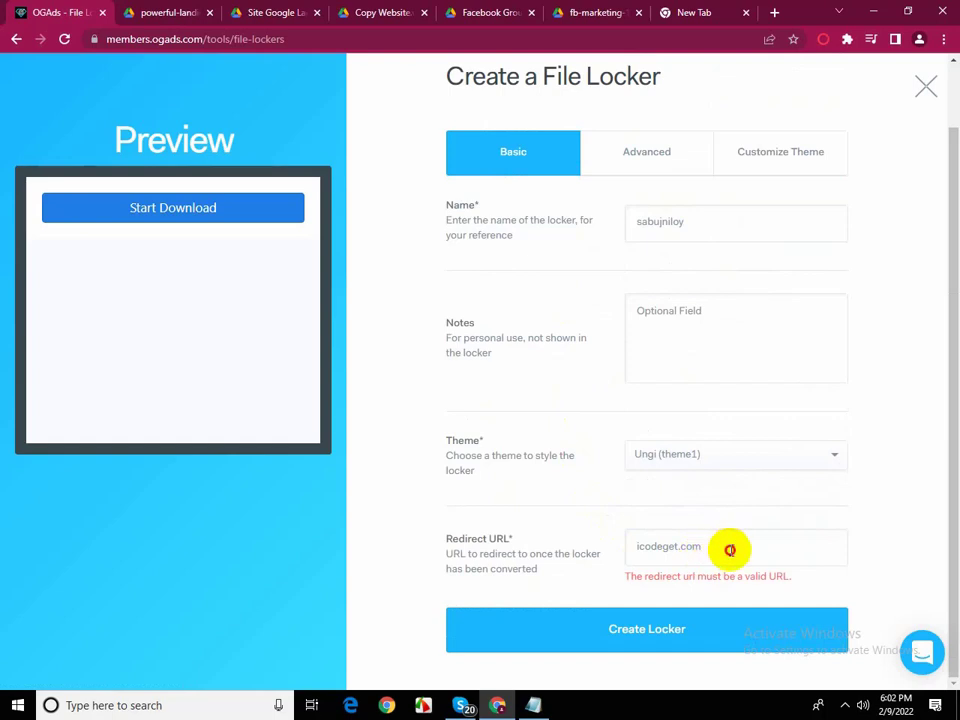
{"action": "left_click_drag", "start_coordinate": [729, 549], "coordinate": [569, 567]}
{"action": "key", "text": "BackSpace"}
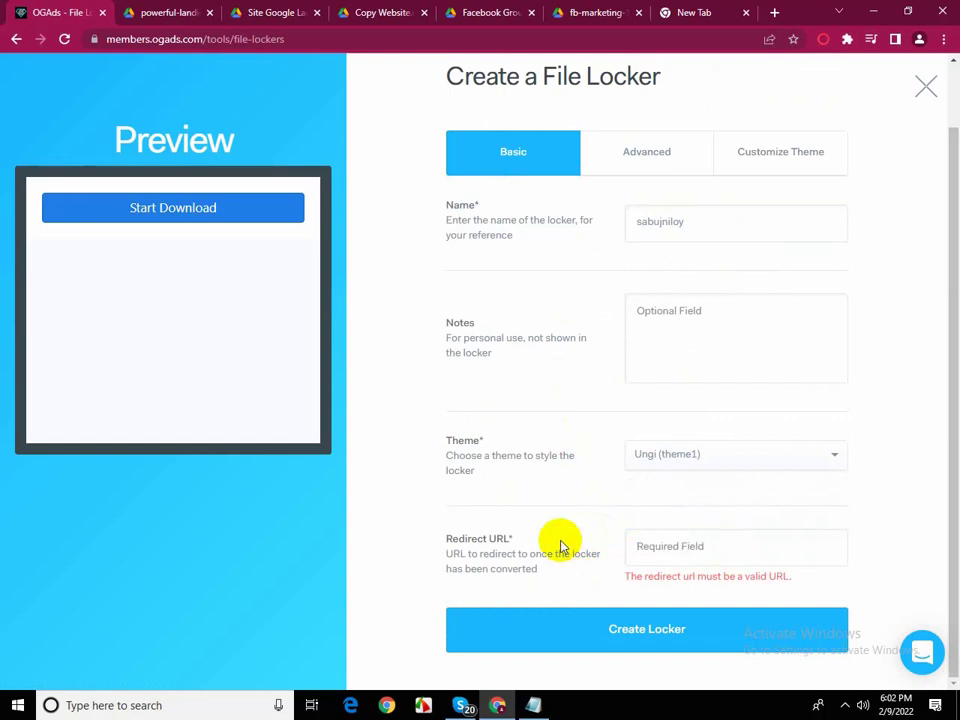
Load icodeget.com in the empty browser tab and copy its full https address
{"action": "left_click", "coordinate": [716, 12]}
{"action": "left_click", "coordinate": [541, 40]}
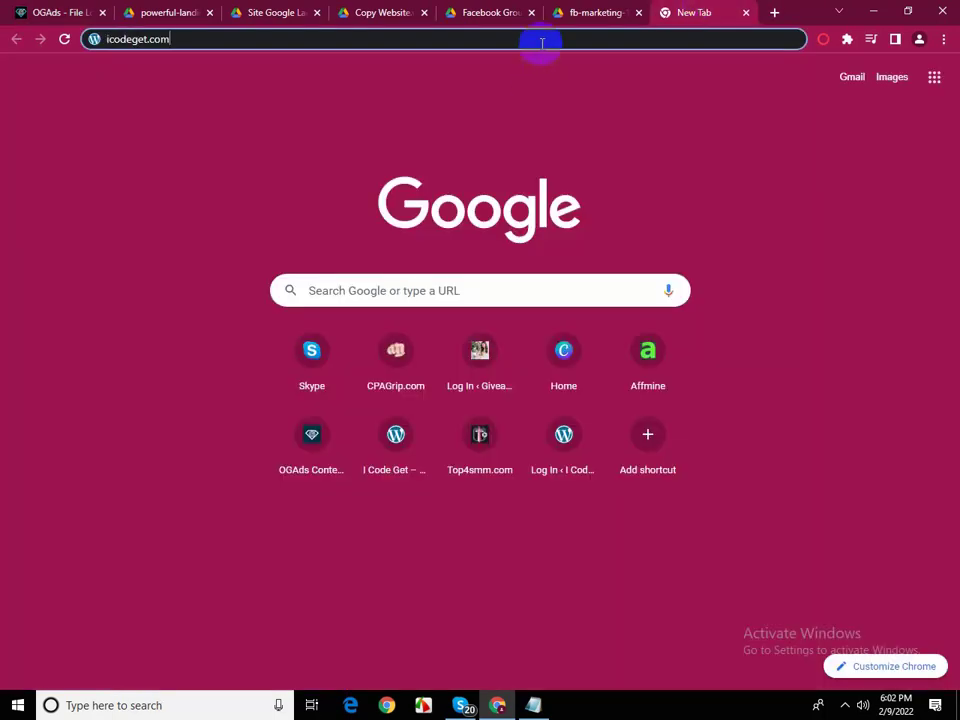
{"action": "key", "text": "Return"}
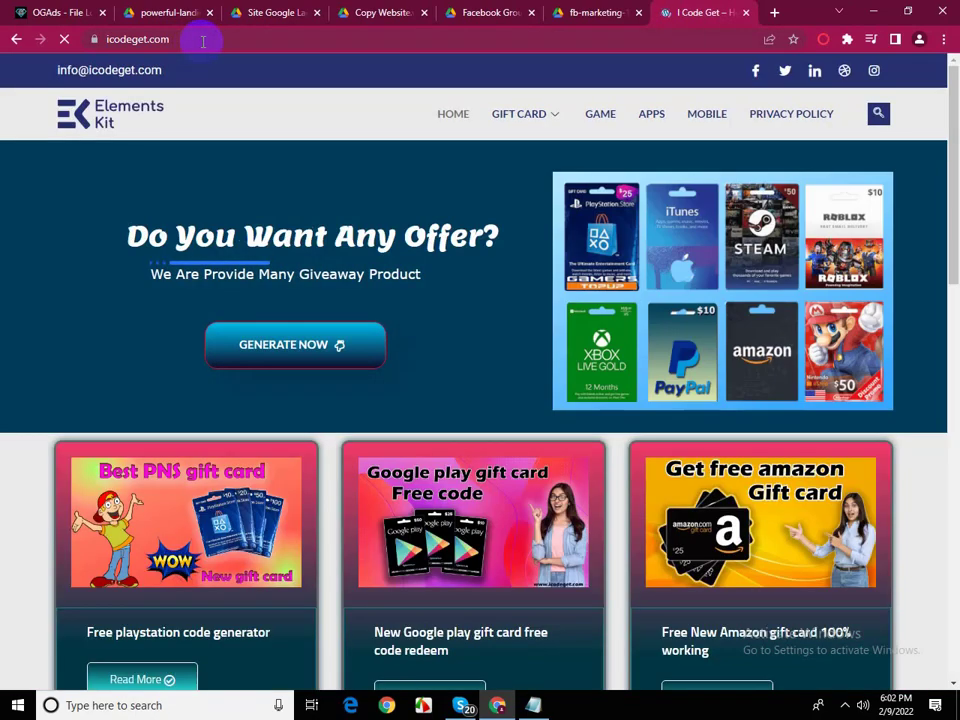
{"action": "left_click", "coordinate": [201, 40]}
{"action": "key", "text": "ctrl+c"}
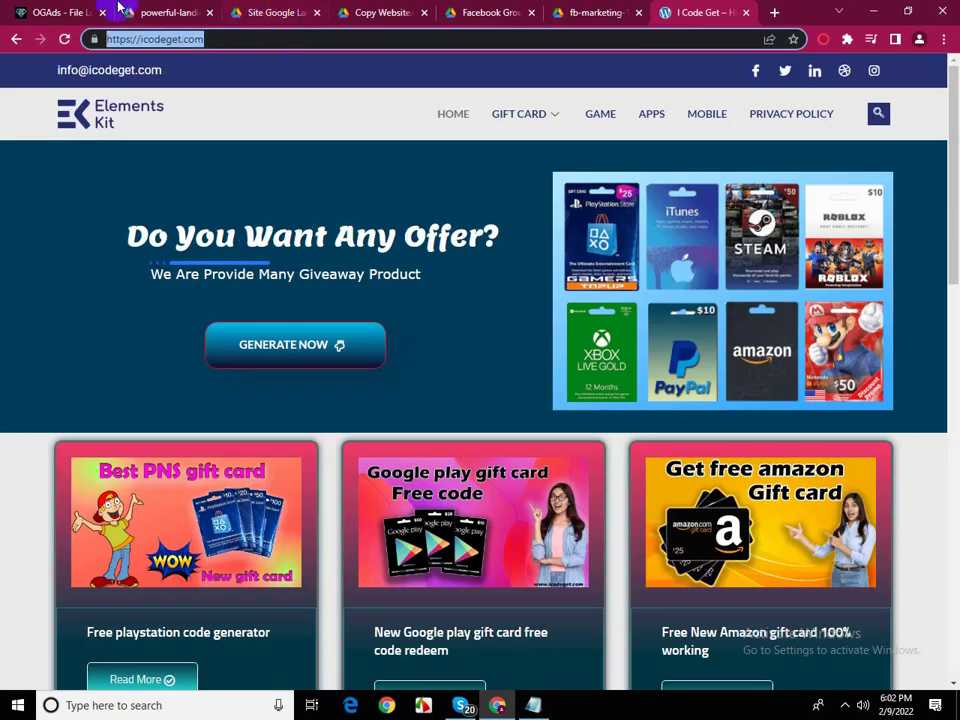
{"action": "left_click", "coordinate": [90, 15]}
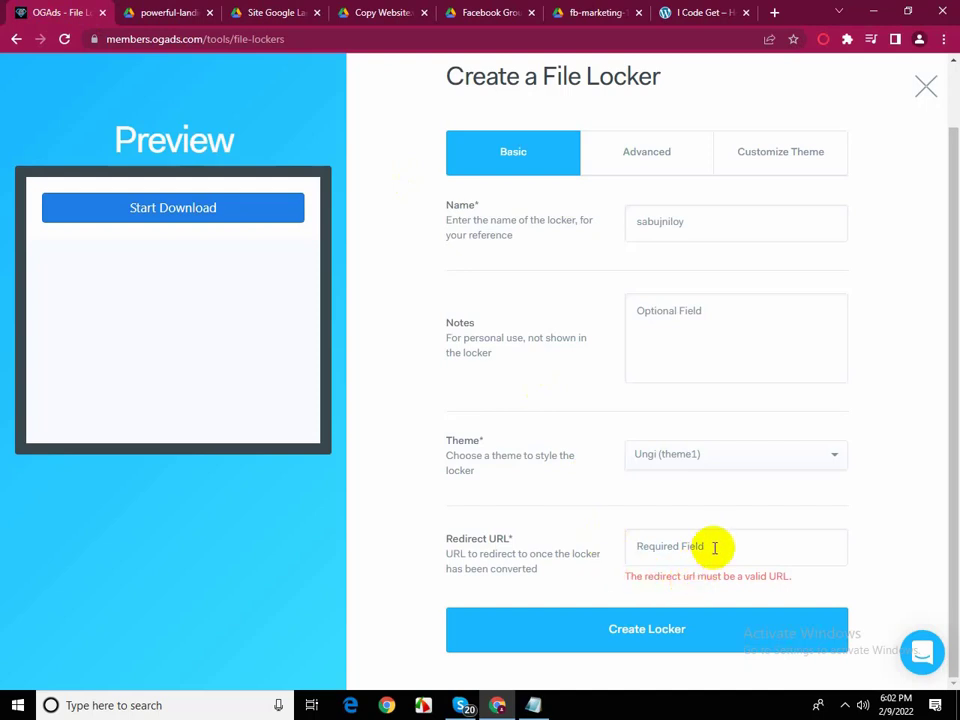
{"action": "key", "text": "ctrl+v"}
{"action": "left_click", "coordinate": [707, 634]}
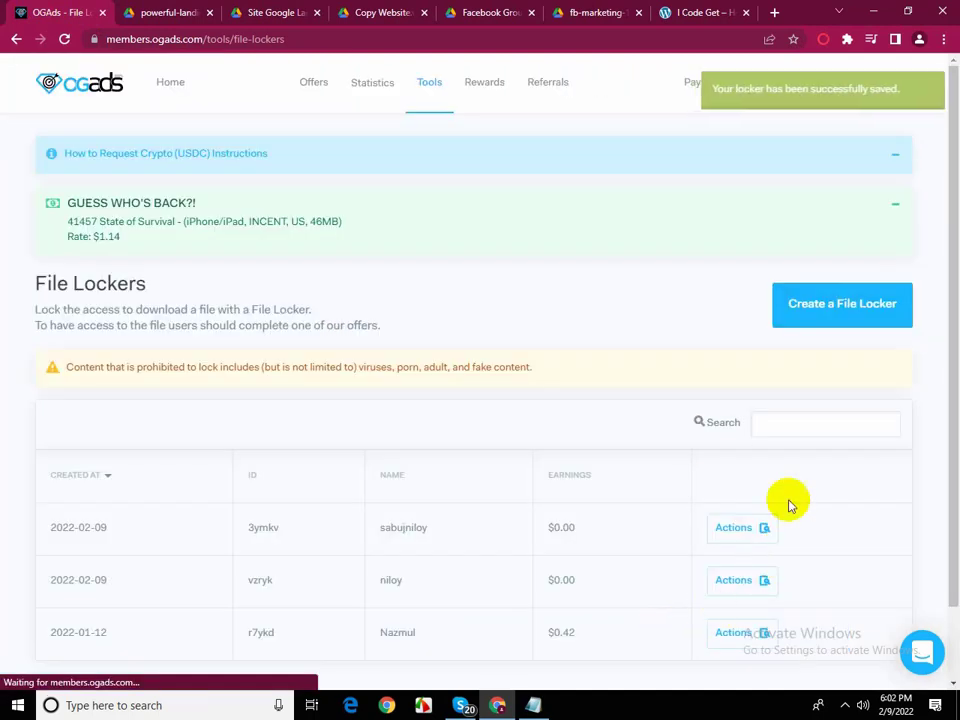
View the details of the newly created file locker and select its full locked2.com link
{"action": "scroll", "coordinate": [343, 347], "scroll_direction": "down", "scroll_amount": 1}
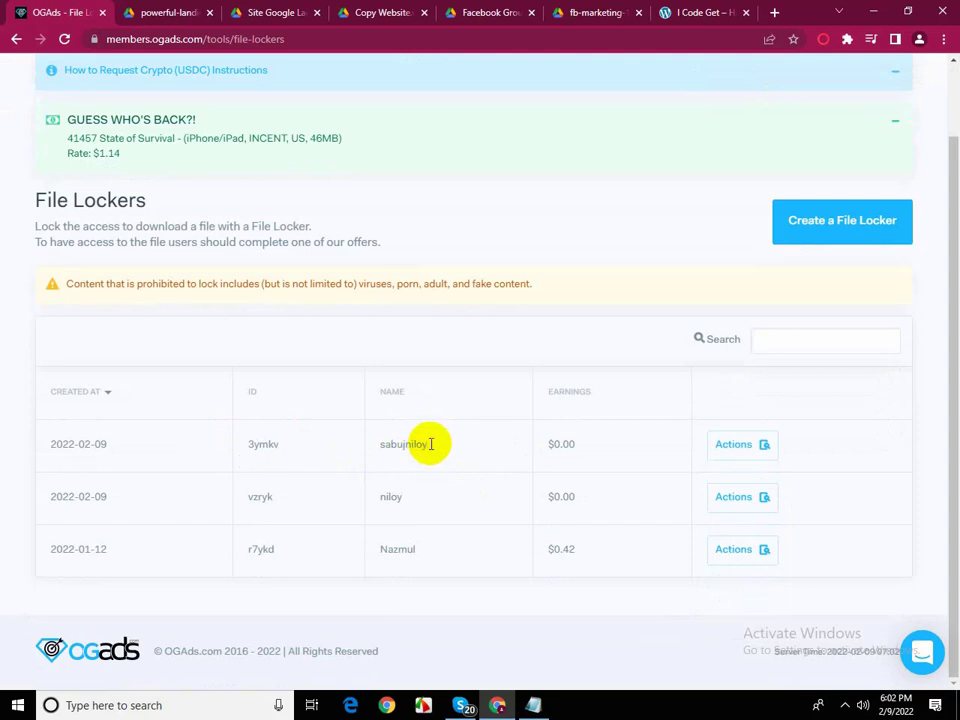
{"action": "left_click", "coordinate": [728, 454]}
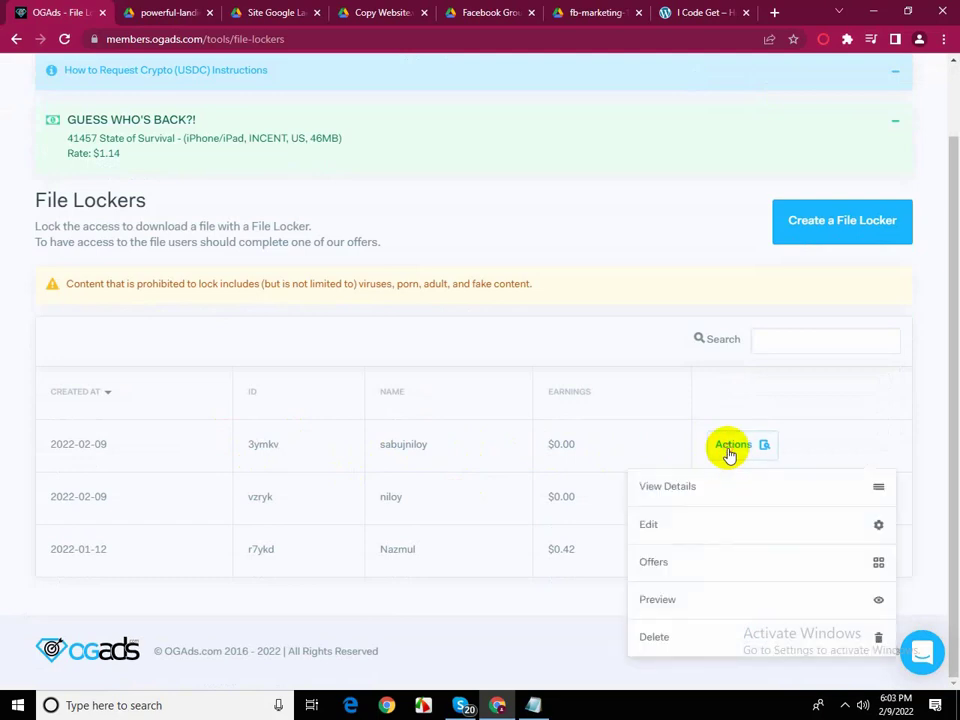
{"action": "left_click", "coordinate": [681, 492]}
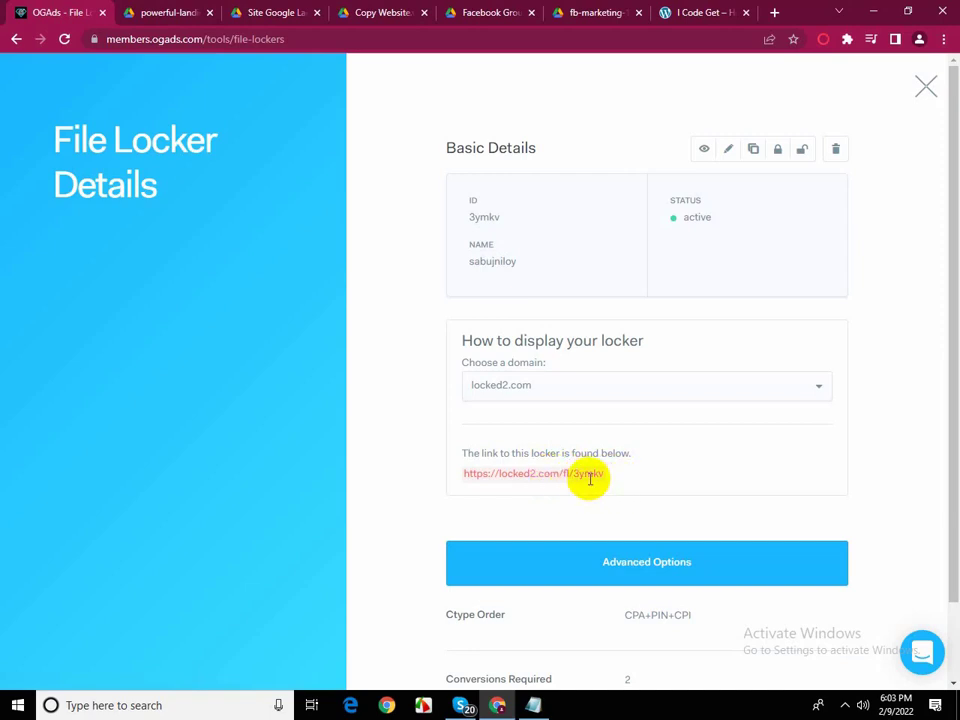
{"action": "triple_click", "coordinate": [586, 475]}
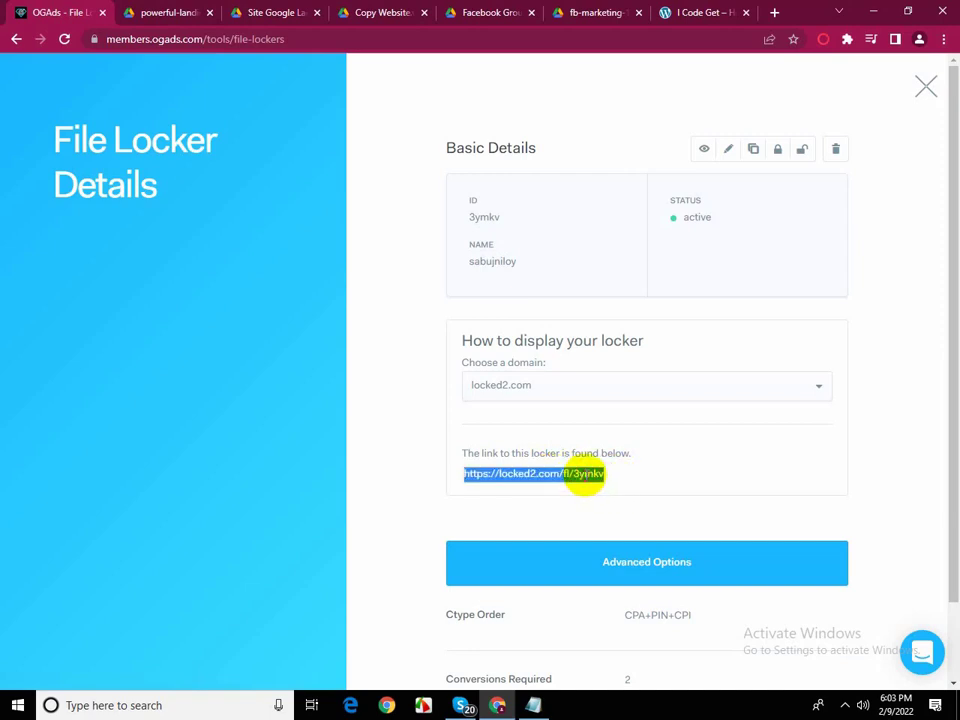